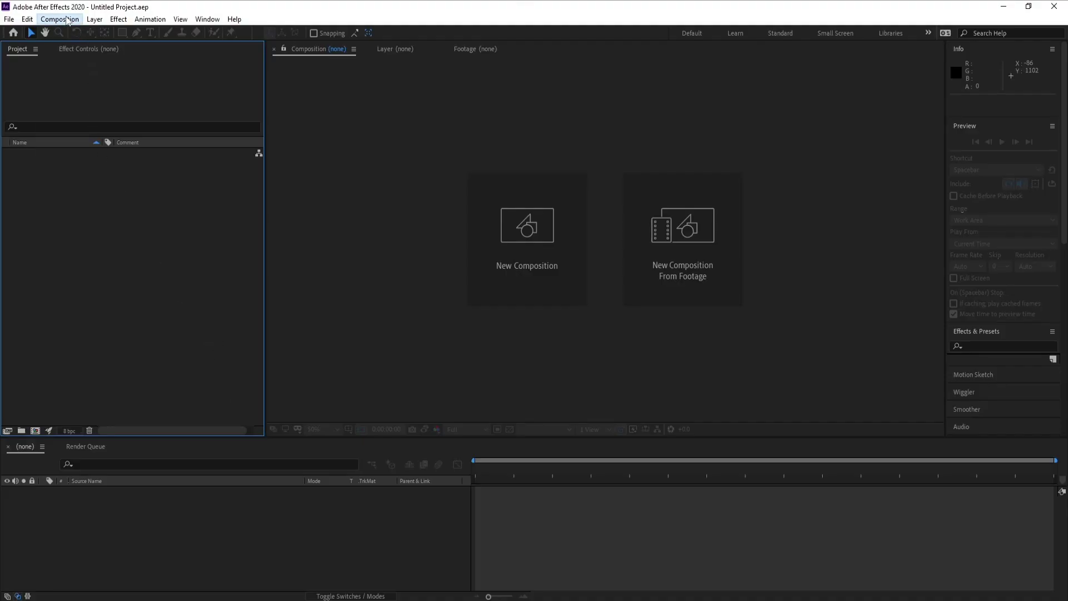
Build Comp 1 (1920×1080, 60 fps) with a 'Particular' solid carrying Trapcode Particular
{"action": "left_click", "coordinate": [72, 32]}
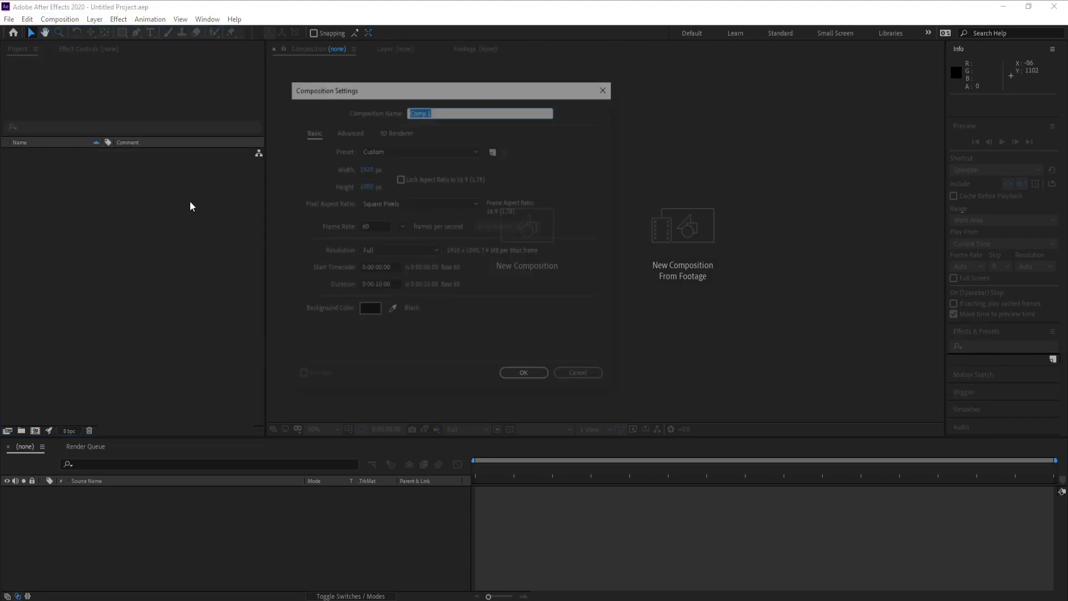
{"action": "left_click", "coordinate": [511, 376]}
{"action": "left_click", "coordinate": [94, 18]}
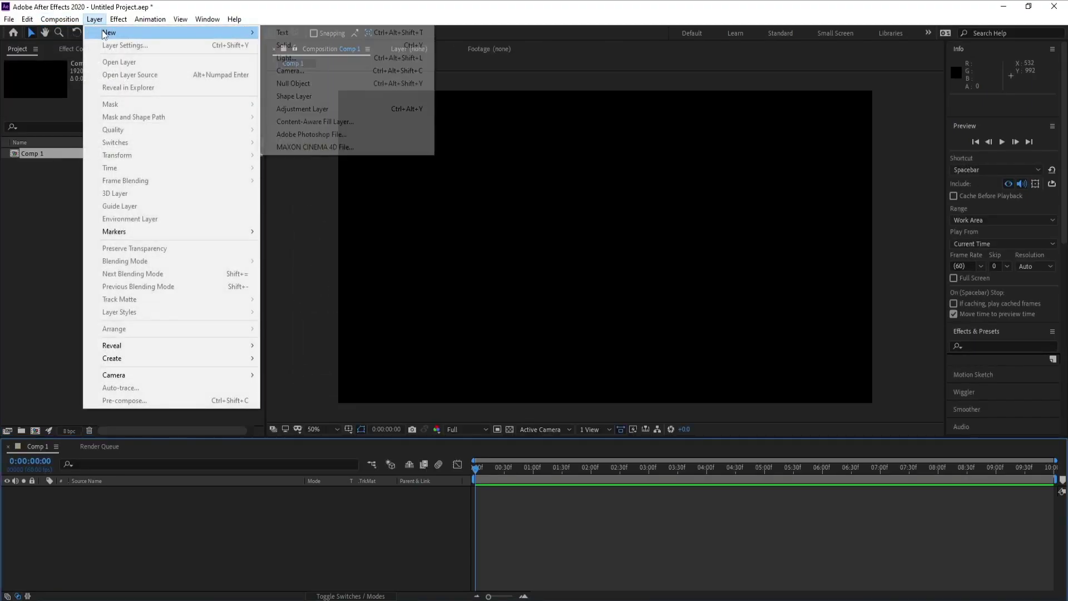
{"action": "left_click", "coordinate": [268, 45]}
{"action": "type", "text": "Particular"}
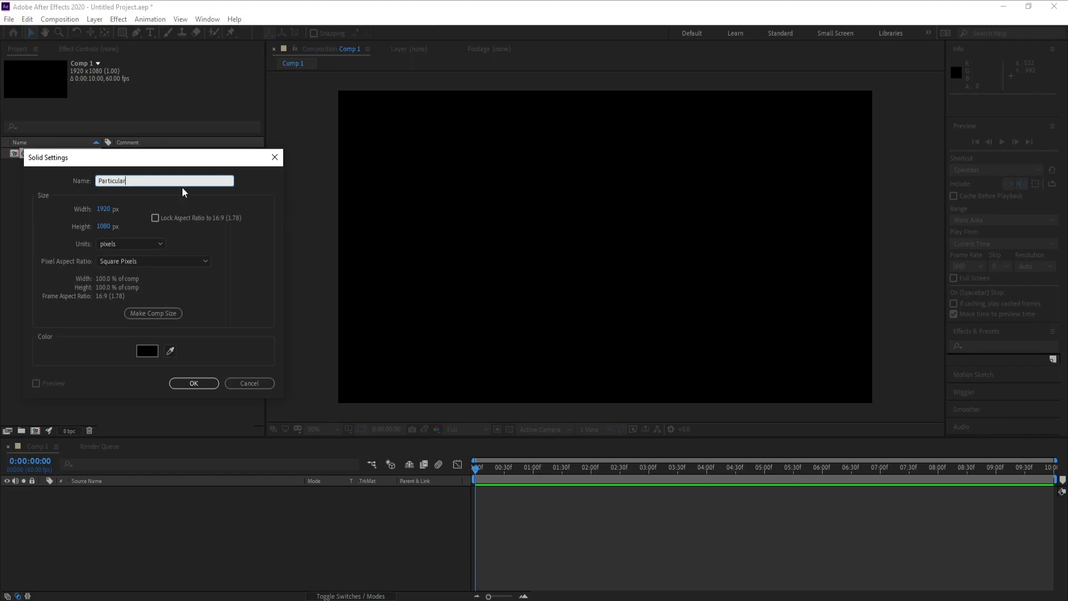
{"action": "left_click", "coordinate": [208, 382]}
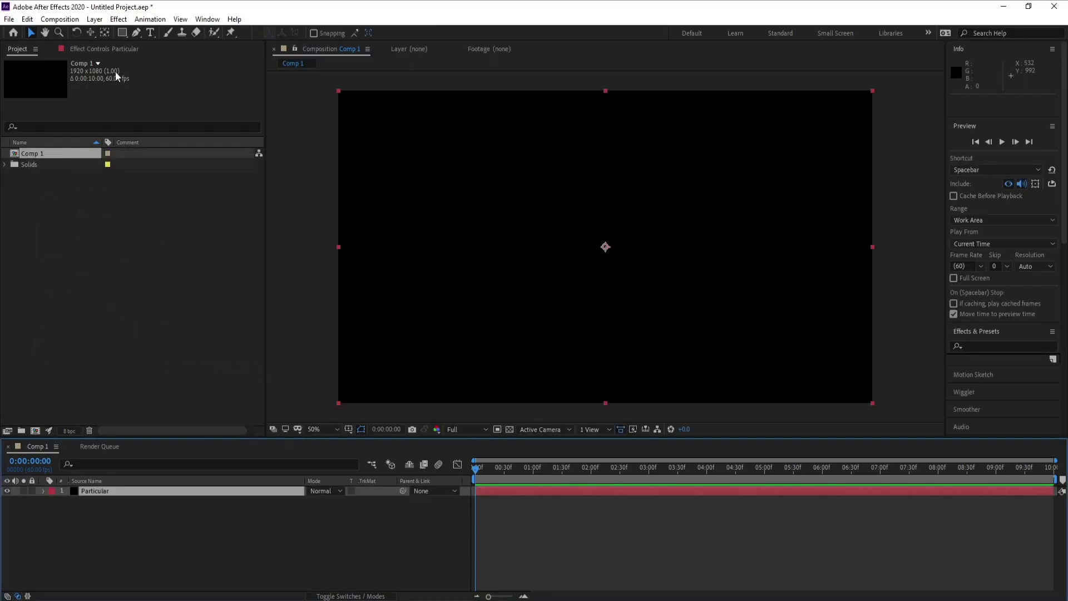
{"action": "left_click", "coordinate": [118, 19]}
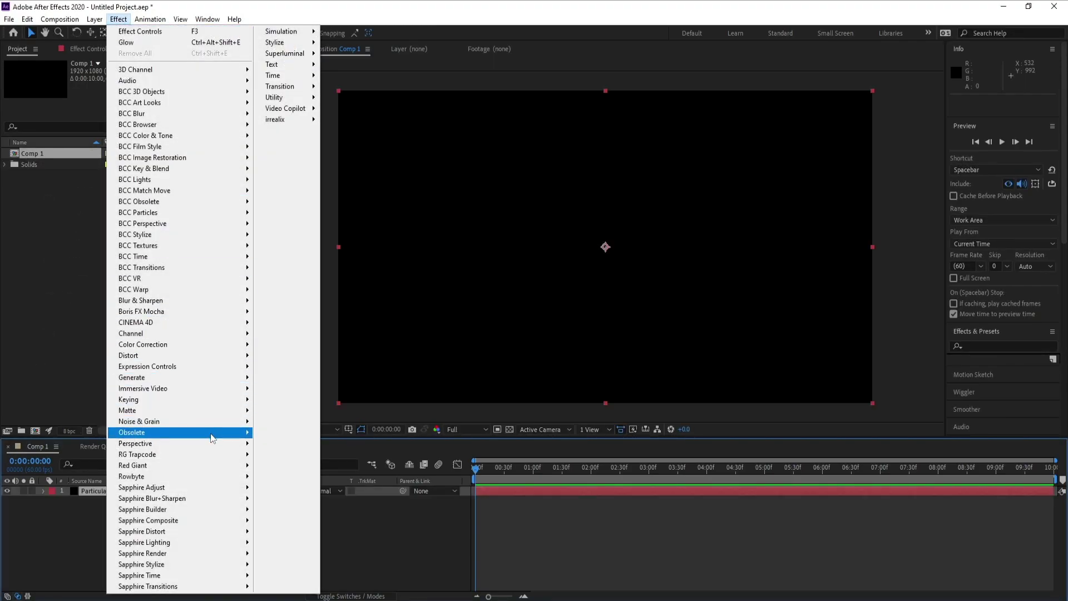
{"action": "mouse_move", "coordinate": [179, 454]}
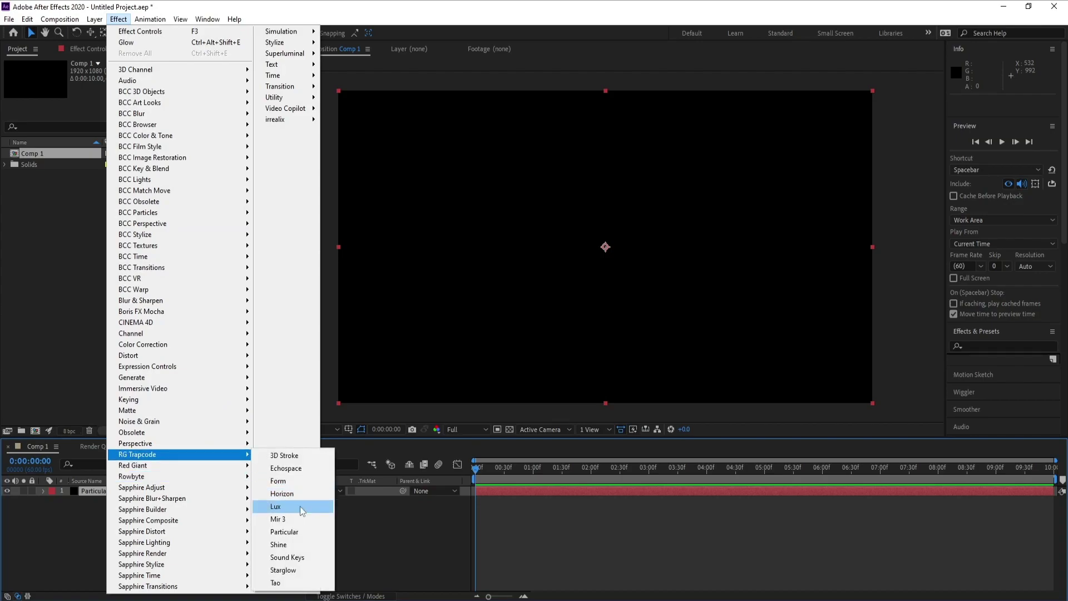
{"action": "left_click", "coordinate": [285, 532]}
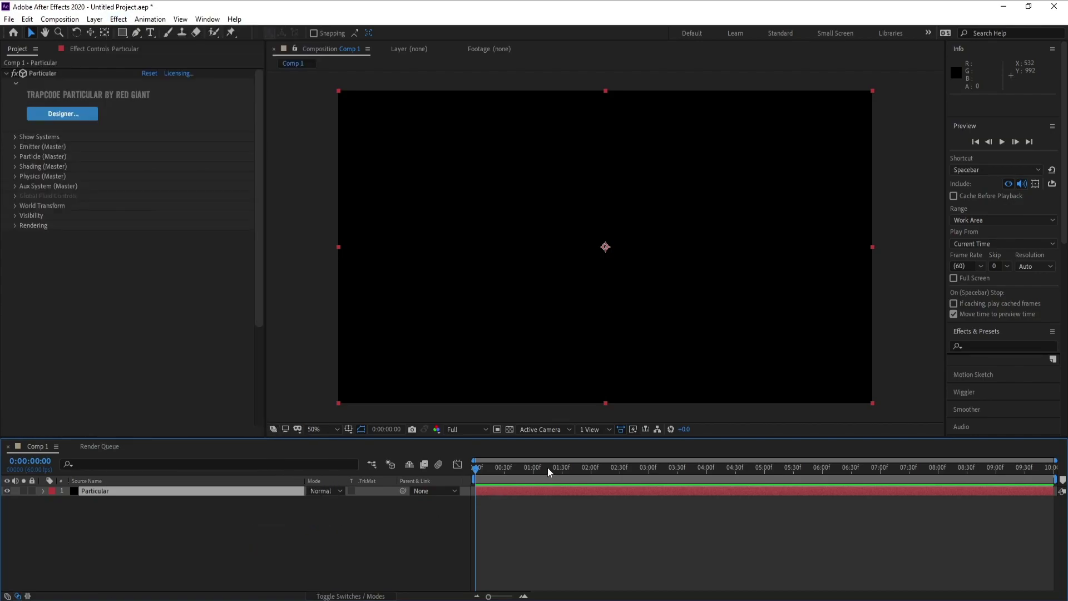
Set the emitter to 100,000 particles per second
{"action": "left_click_drag", "start_coordinate": [548, 469], "coordinate": [668, 481]}
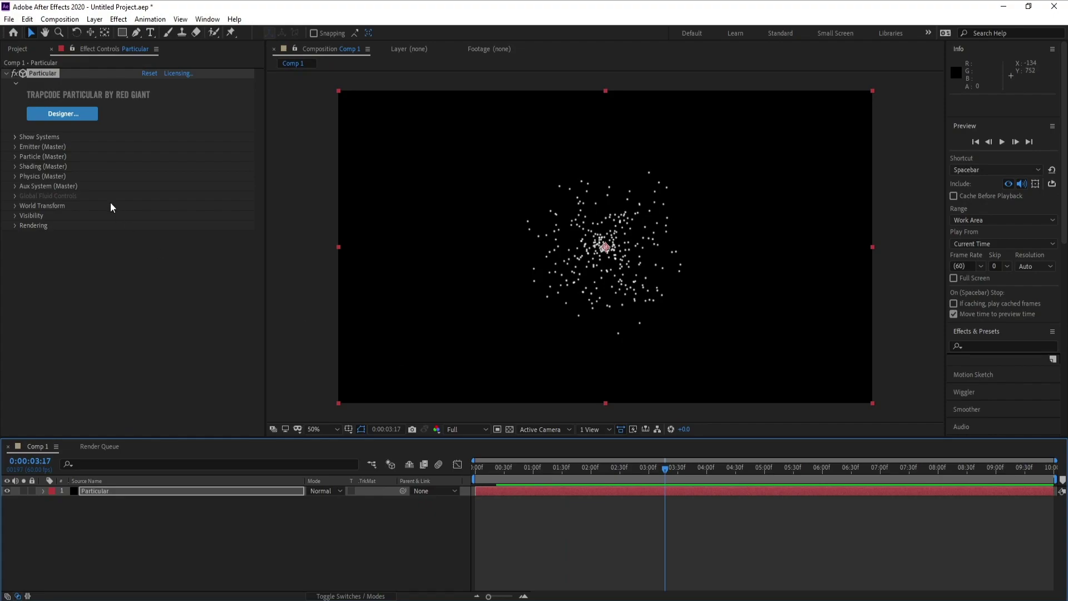
{"action": "left_click", "coordinate": [14, 147]}
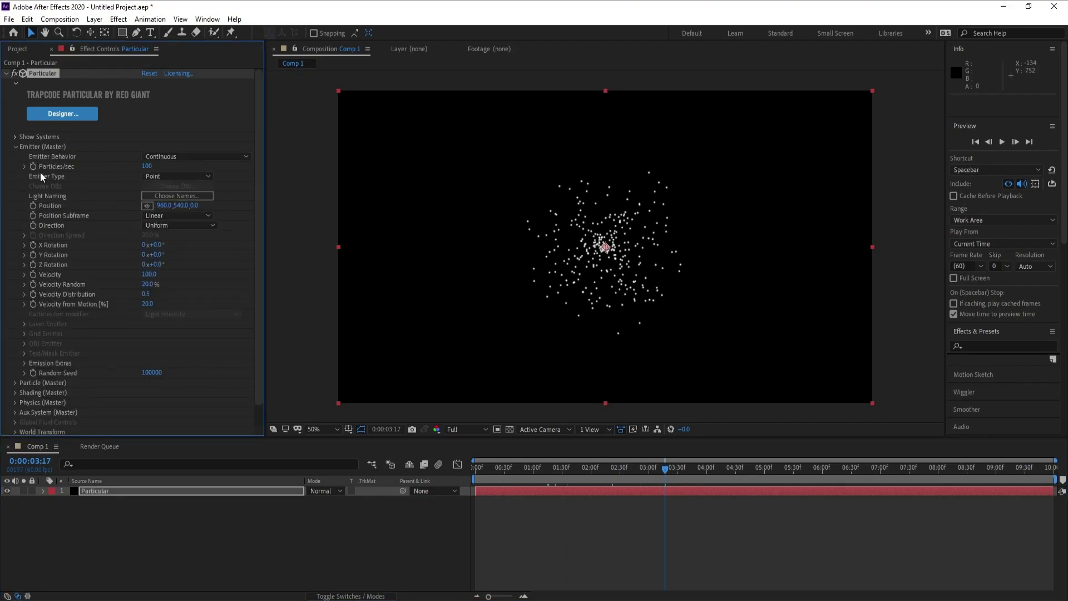
{"action": "left_click", "coordinate": [151, 167]}
{"action": "type", "text": "0"}
{"action": "type", "text": "000"}
{"action": "key", "text": "Return"}
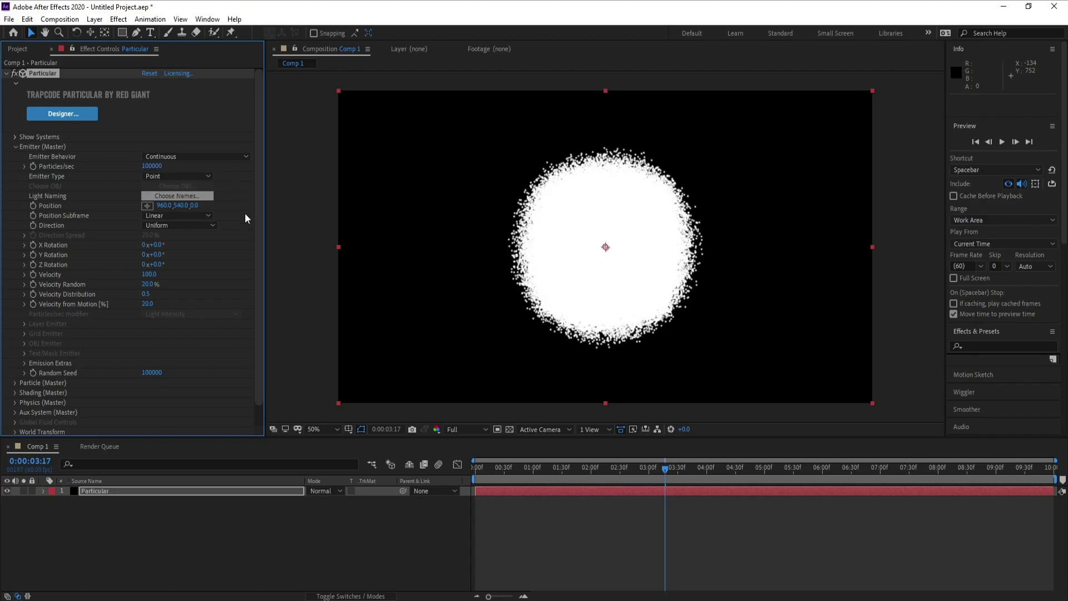
Make the emitter a Box with Directional emission
{"action": "left_click", "coordinate": [170, 177]}
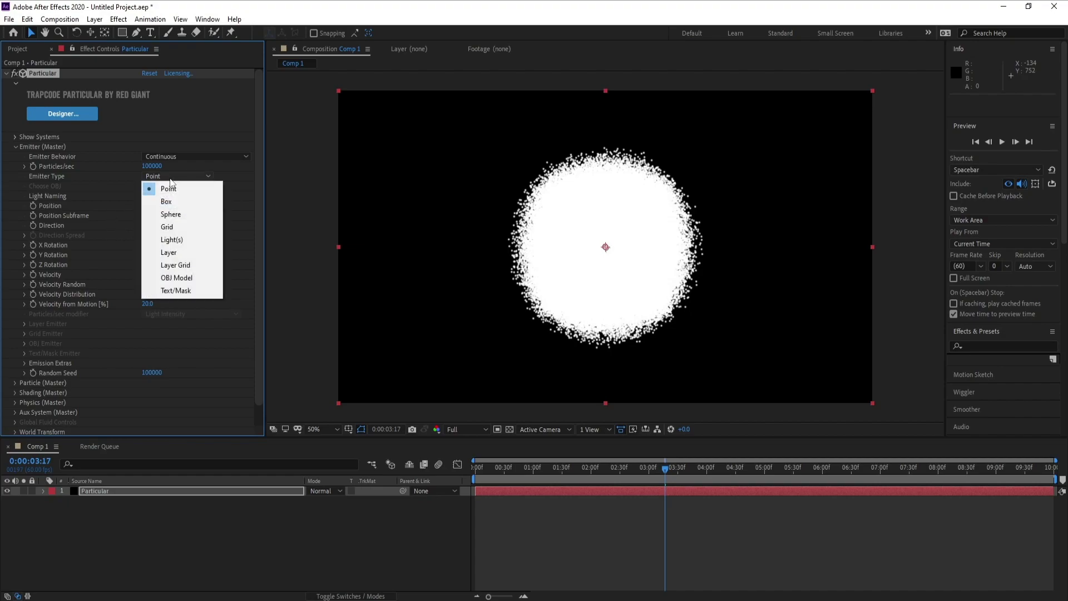
{"action": "left_click", "coordinate": [176, 200]}
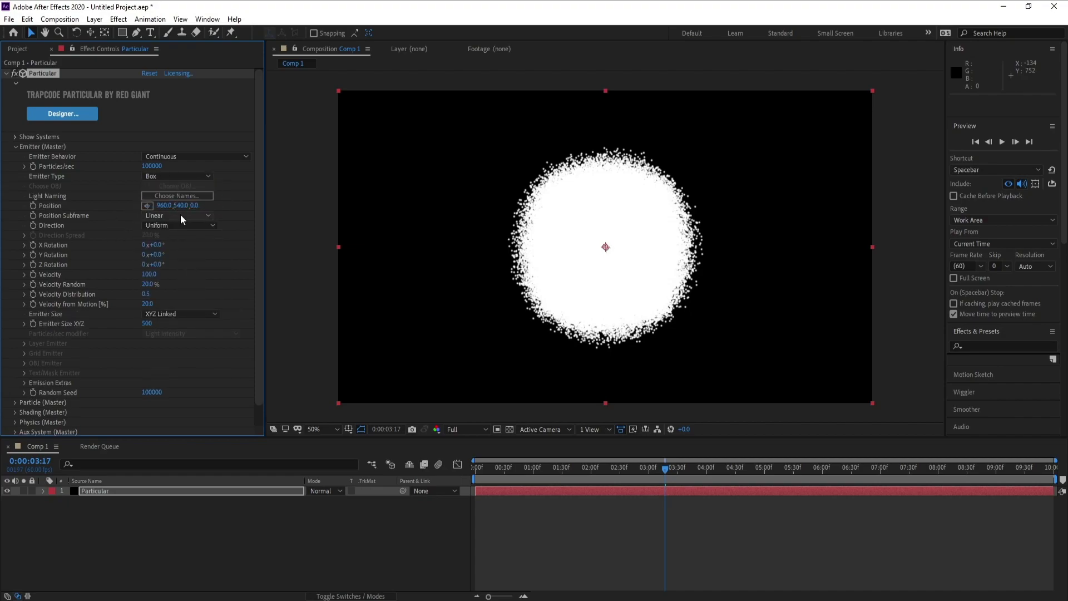
{"action": "left_click", "coordinate": [183, 223]}
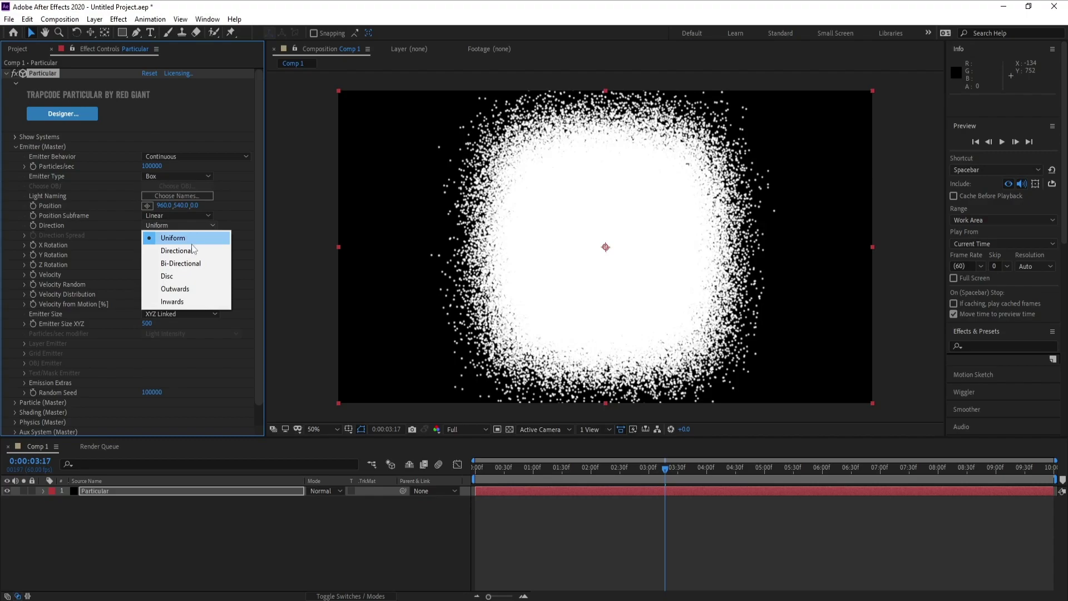
{"action": "left_click", "coordinate": [197, 253]}
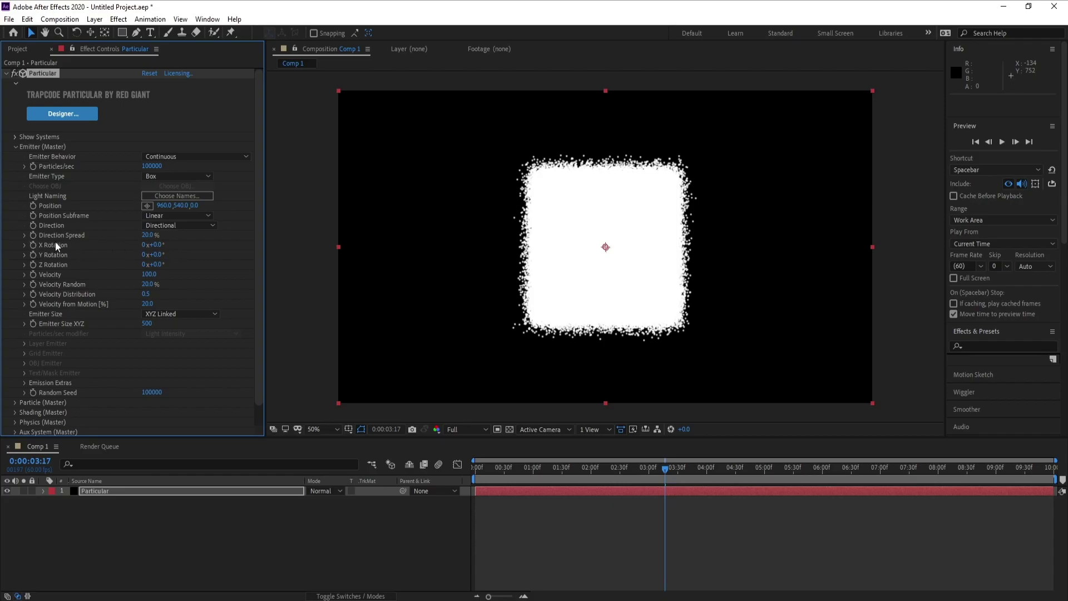
Set Direction Spread to 10 and Velocity to 10
{"action": "left_click", "coordinate": [149, 235]}
{"action": "type", "text": "1"}
{"action": "type", "text": "5"}
{"action": "double_click", "coordinate": [148, 236]}
{"action": "type", "text": "10"}
{"action": "type", "text": "200"}
{"action": "left_click", "coordinate": [148, 274]}
{"action": "type", "text": "1"}
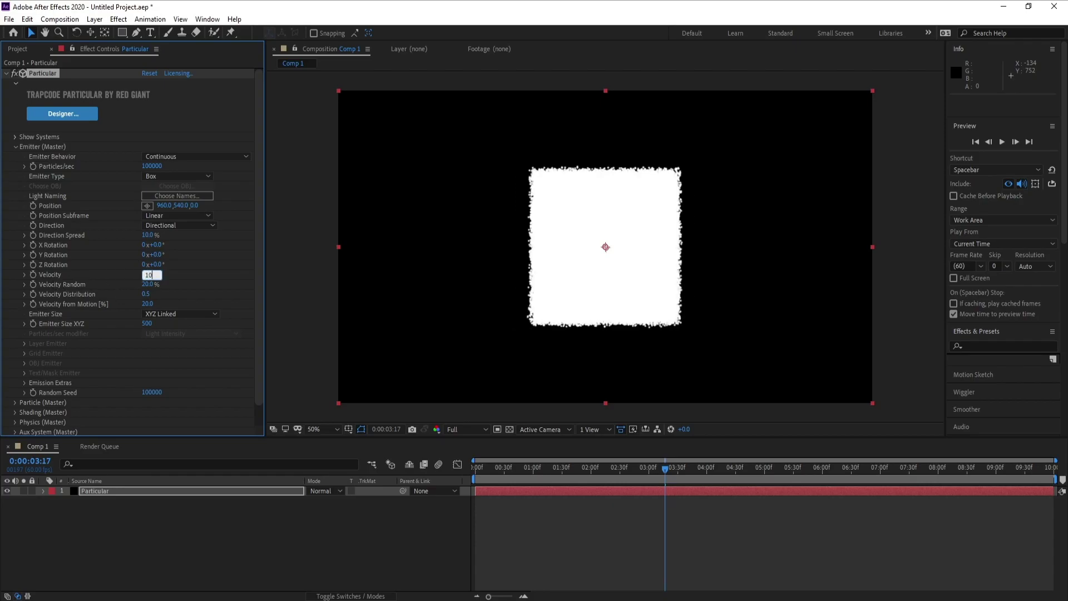
{"action": "type", "text": "0"}
{"action": "key", "text": "Return"}
{"action": "left_click", "coordinate": [167, 317]}
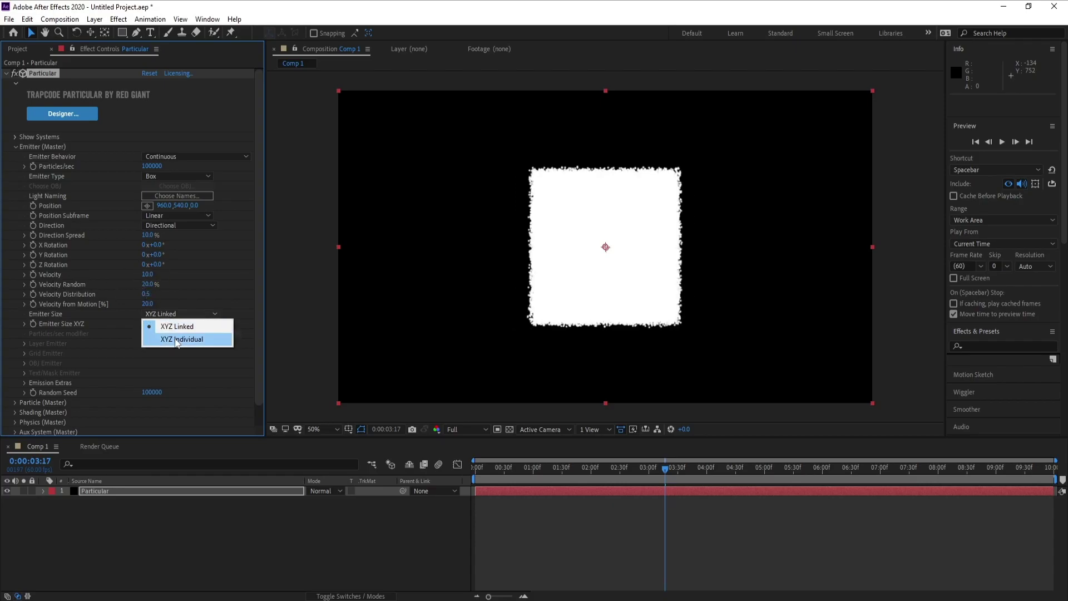
Size the emitter per axis with Y 0, and preview at quarter resolution
{"action": "left_click", "coordinate": [177, 338]}
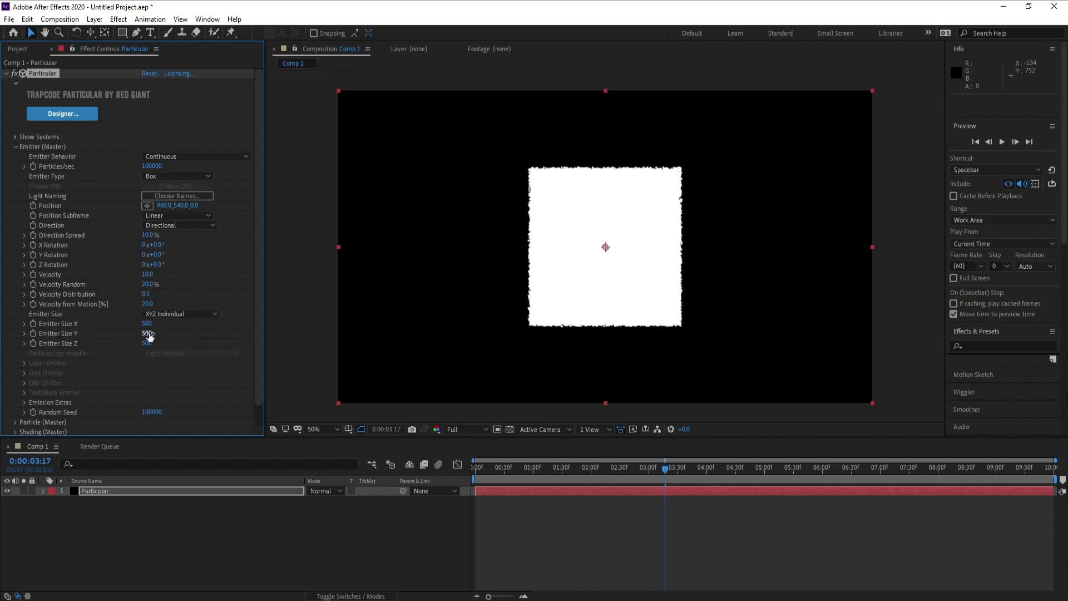
{"action": "left_click", "coordinate": [149, 335]}
{"action": "type", "text": "0"}
{"action": "key", "text": "Return"}
{"action": "left_click_drag", "start_coordinate": [147, 324], "coordinate": [440, 329]}
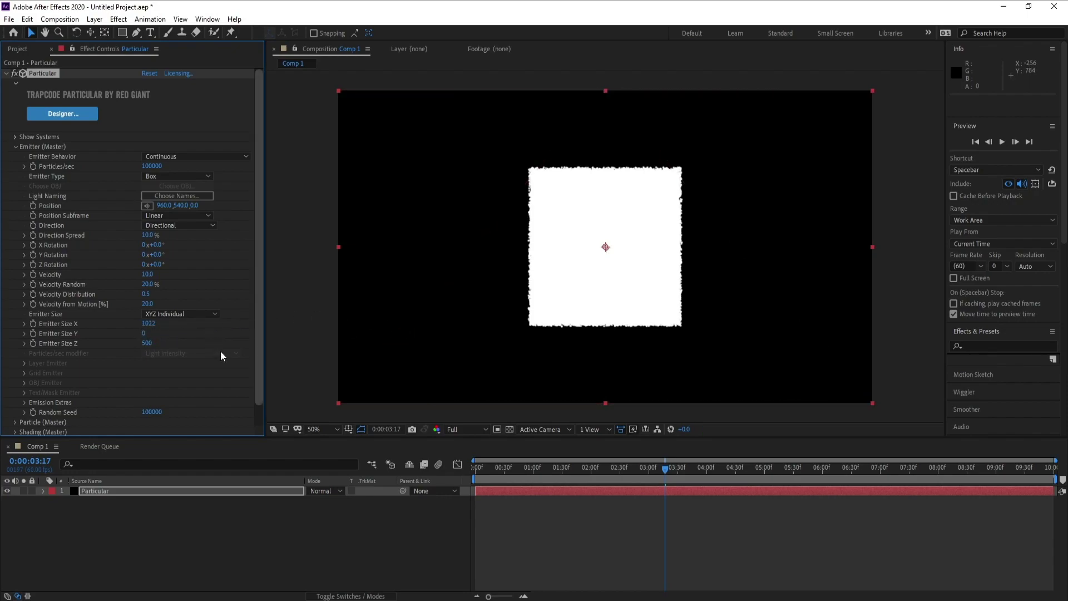
{"action": "left_click", "coordinate": [475, 429]}
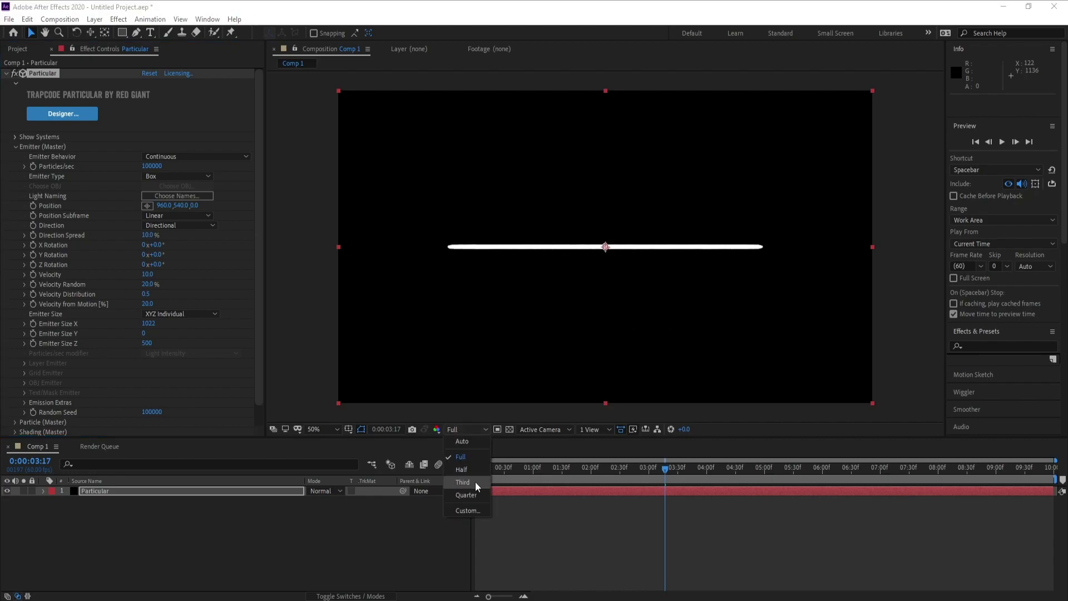
{"action": "left_click", "coordinate": [467, 495]}
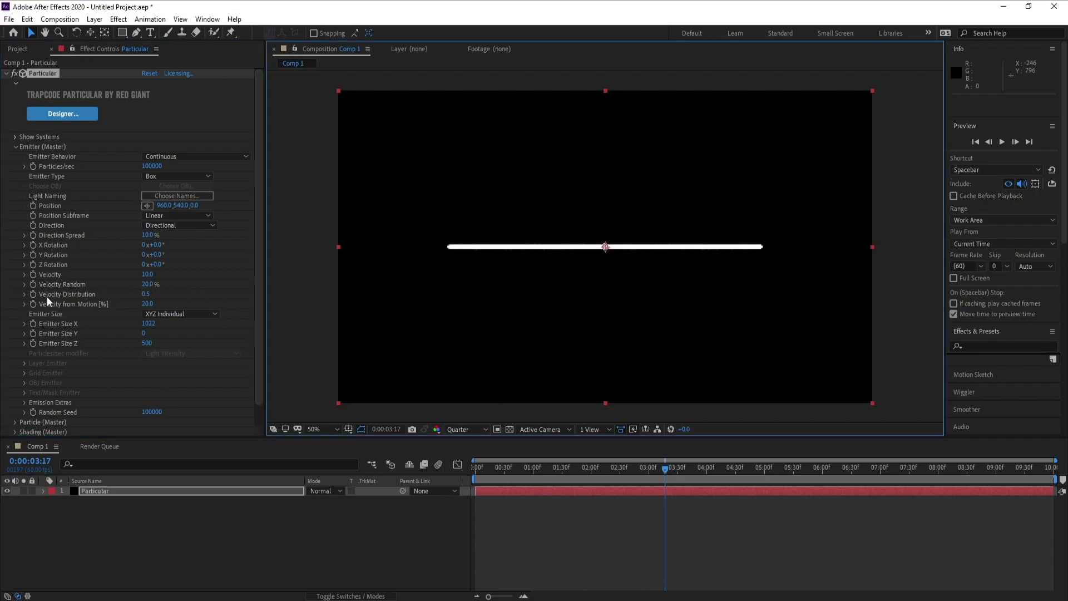
Stretch the emitter to X 2199 and Z about 2261
{"action": "left_click_drag", "start_coordinate": [148, 328], "coordinate": [216, 336]}
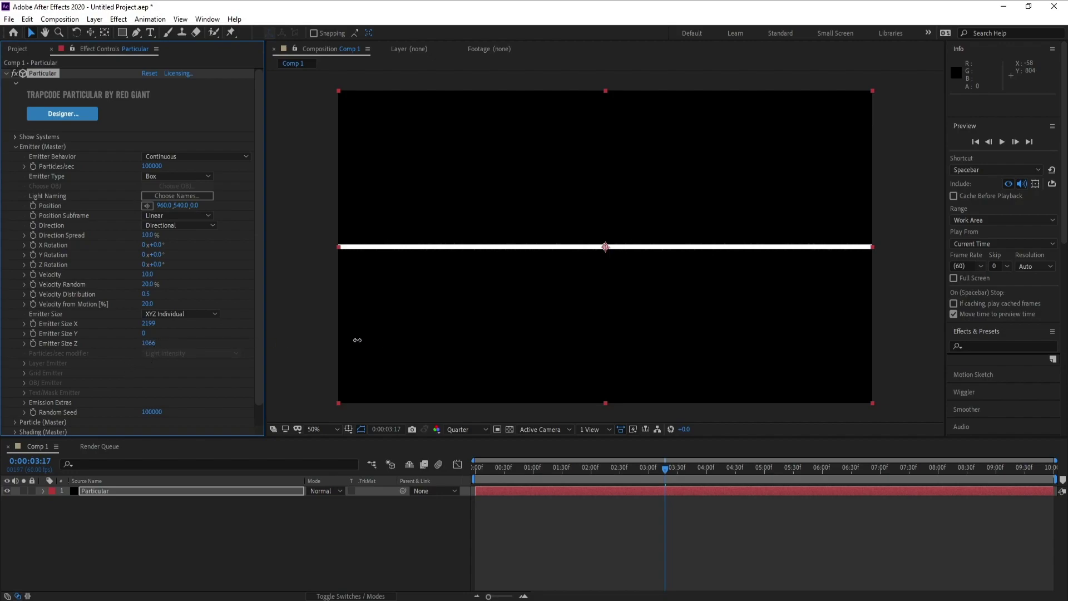
{"action": "mouse_move", "coordinate": [143, 342]}
{"action": "left_mouse_down"}
{"action": "mouse_move", "coordinate": [167, 351]}
{"action": "mouse_move", "coordinate": [148, 345]}
{"action": "left_mouse_up"}
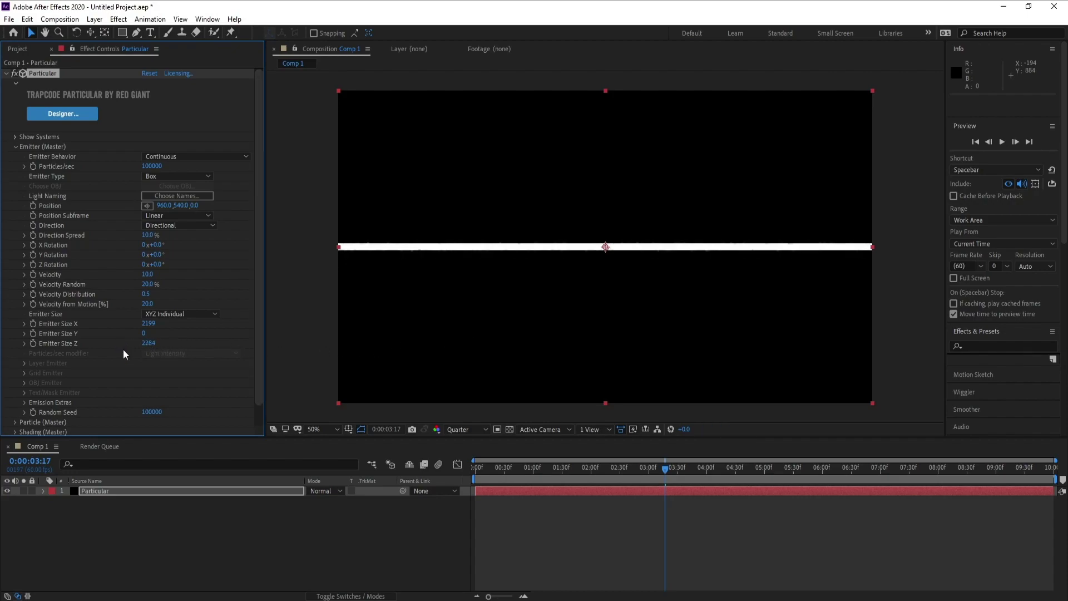
{"action": "left_click_drag", "start_coordinate": [147, 342], "coordinate": [135, 345]}
Set Life Random to 50%, particle Size to 1 and Size Random to 50%
{"action": "left_click", "coordinate": [16, 147]}
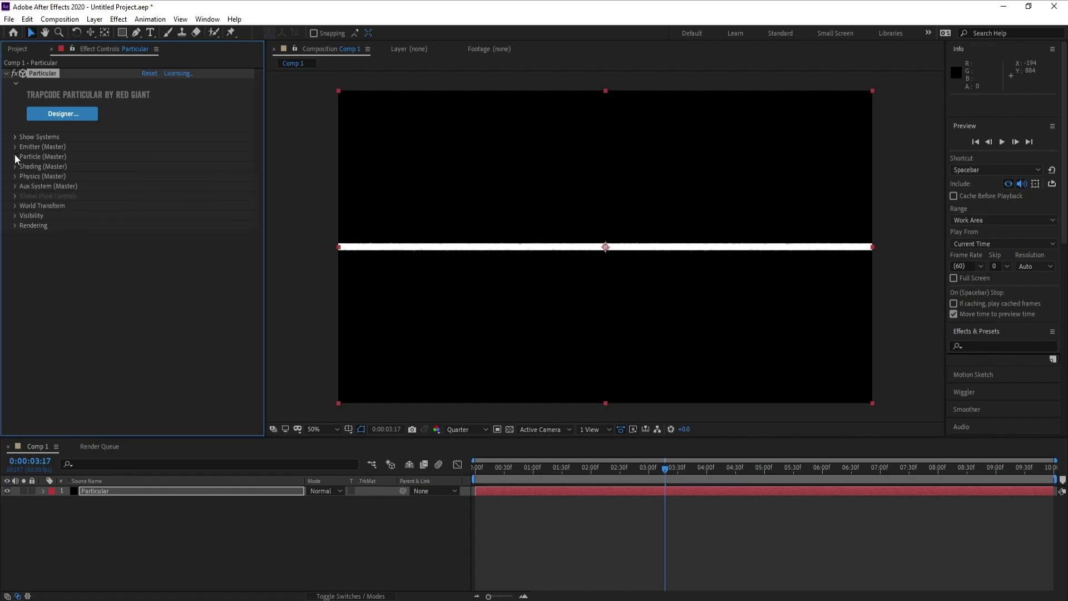
{"action": "left_click", "coordinate": [15, 157]}
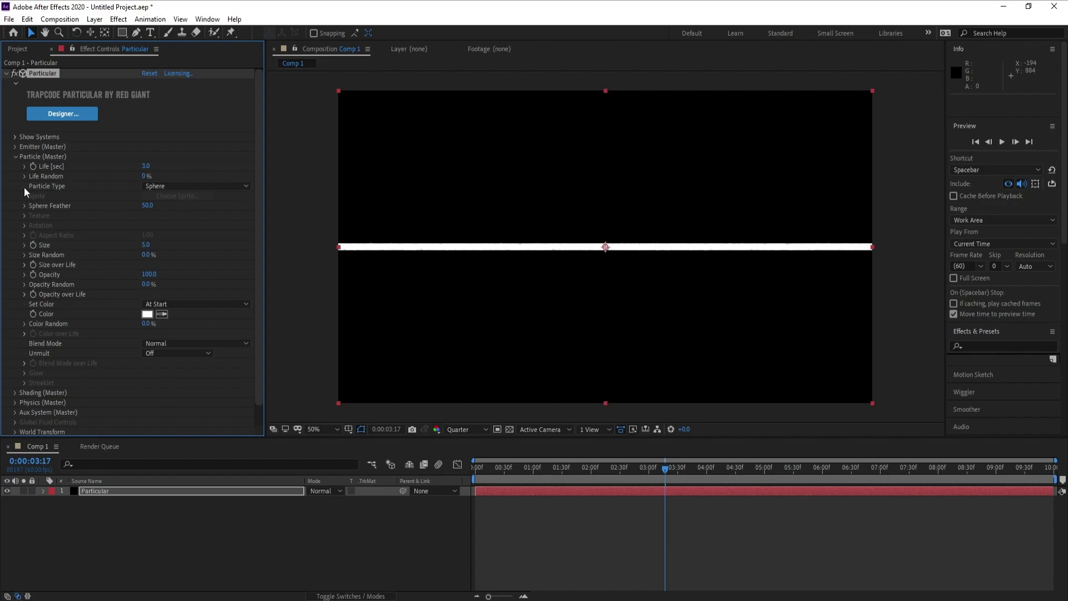
{"action": "left_click", "coordinate": [145, 177]}
{"action": "type", "text": "50"}
{"action": "key", "text": "Return"}
{"action": "left_click", "coordinate": [147, 243]}
{"action": "type", "text": "1"}
{"action": "key", "text": "Return"}
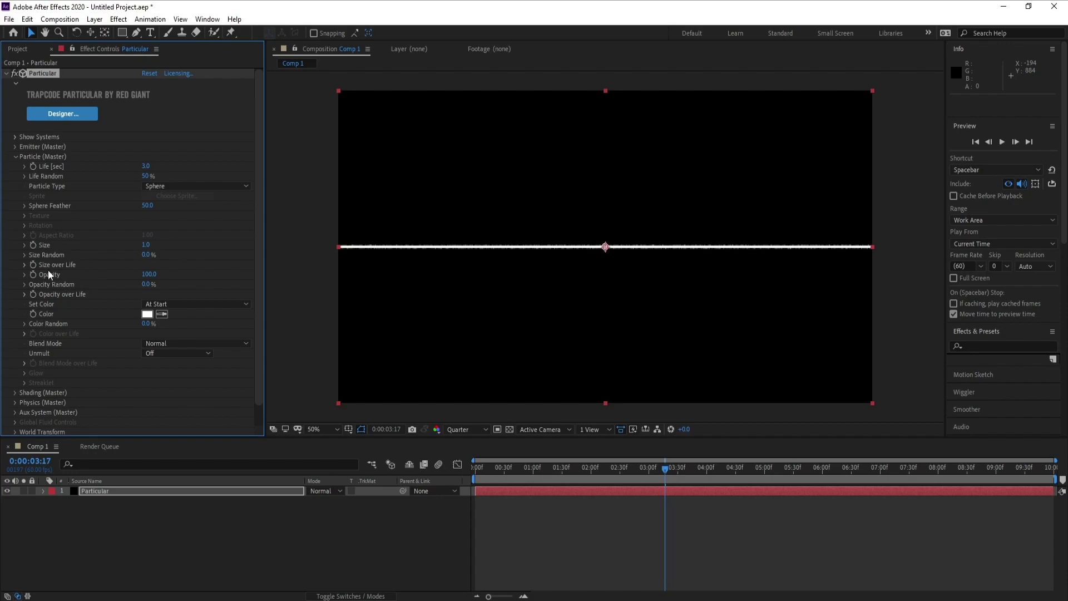
{"action": "left_click", "coordinate": [147, 255]}
{"action": "type", "text": "5"}
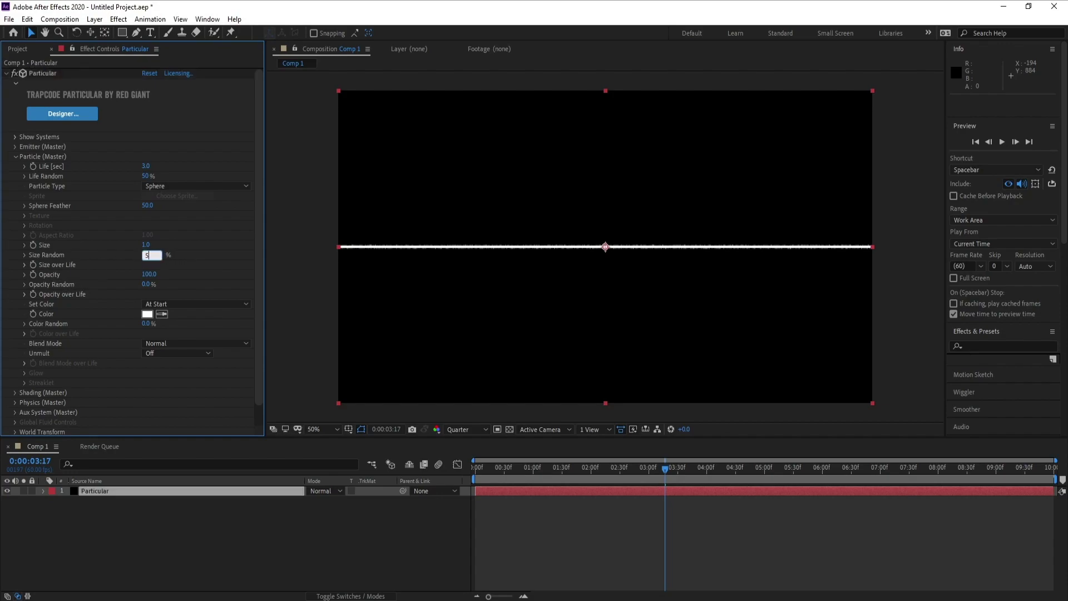
{"action": "type", "text": "0"}
{"action": "key", "text": "Return"}
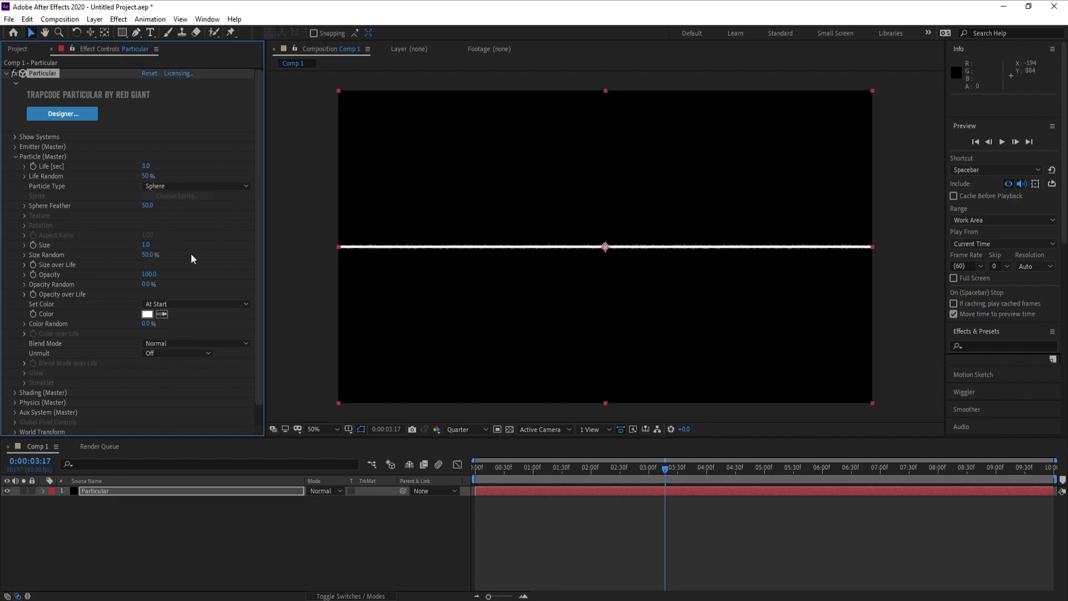
Pick a blue particle colour and set Blend Mode to Add
{"action": "left_click", "coordinate": [147, 314]}
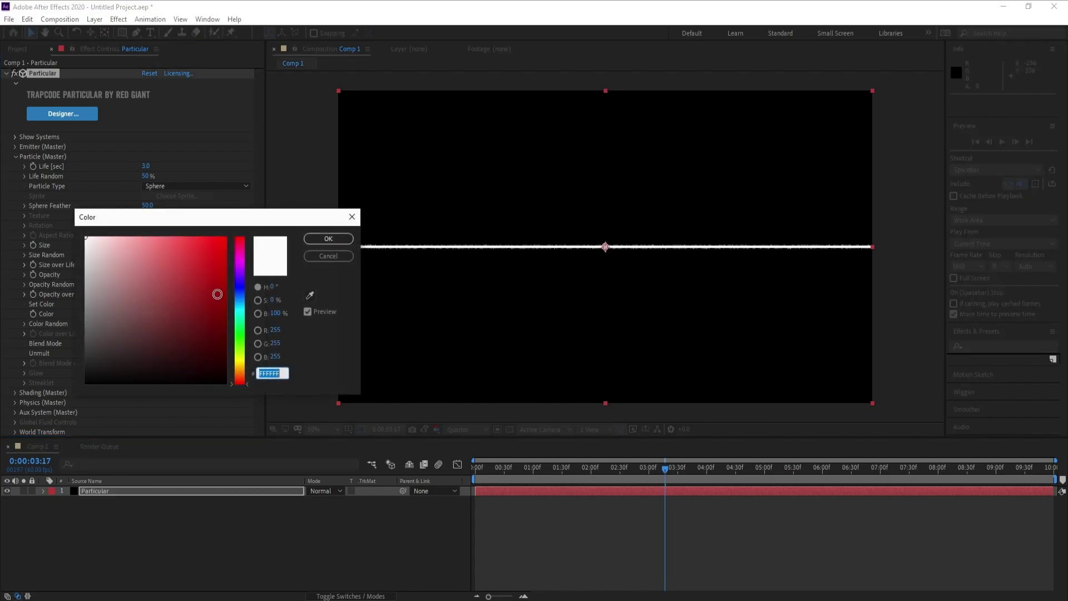
{"action": "left_click", "coordinate": [239, 286]}
{"action": "left_click", "coordinate": [215, 243]}
{"action": "left_click_drag", "start_coordinate": [240, 293], "coordinate": [240, 288]}
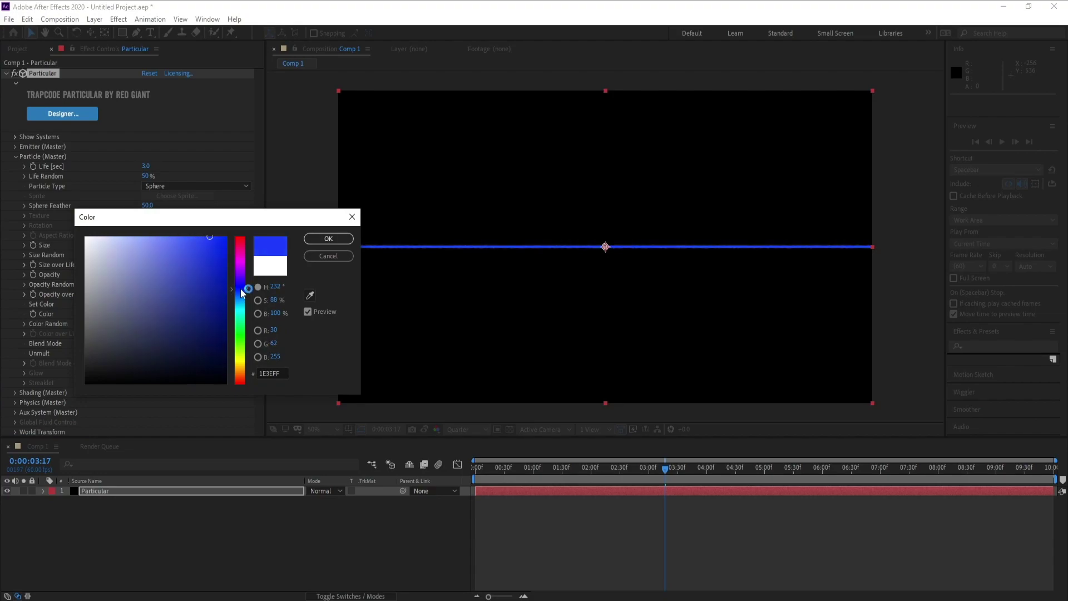
{"action": "left_click", "coordinate": [322, 242]}
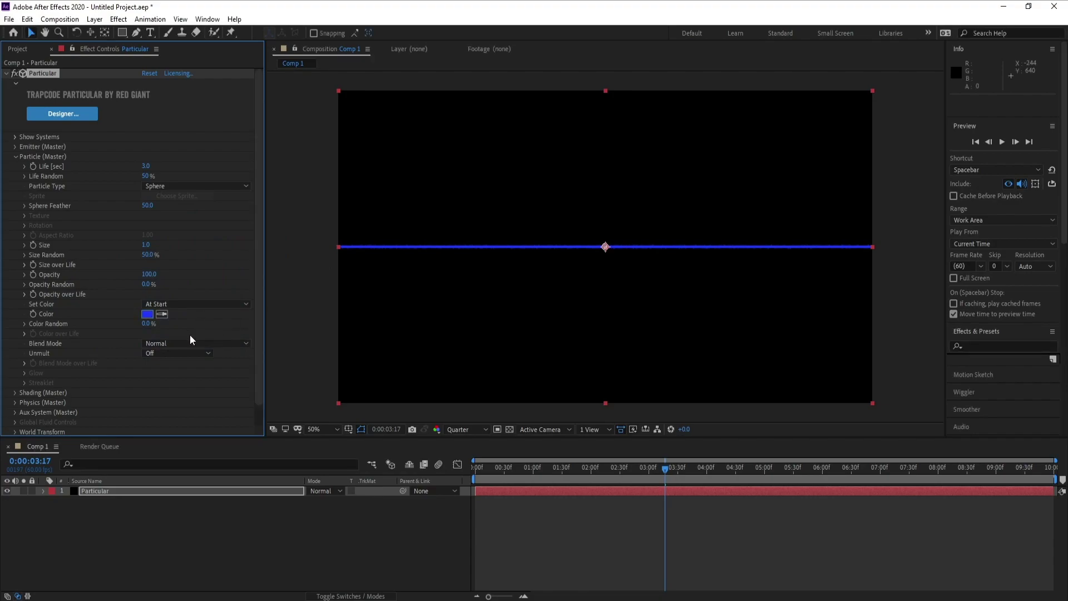
{"action": "left_click", "coordinate": [160, 342]}
{"action": "left_click", "coordinate": [171, 367]}
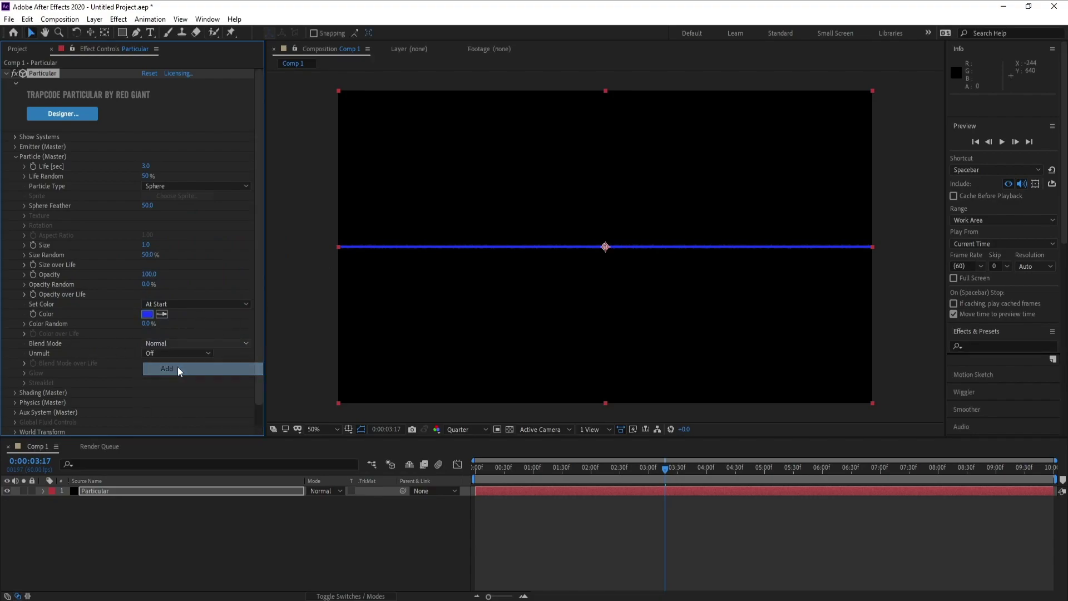
Refine the particle colour to a saturated deep blue (0505ED)
{"action": "left_click", "coordinate": [147, 314]}
{"action": "left_click_drag", "start_coordinate": [216, 279], "coordinate": [223, 246]}
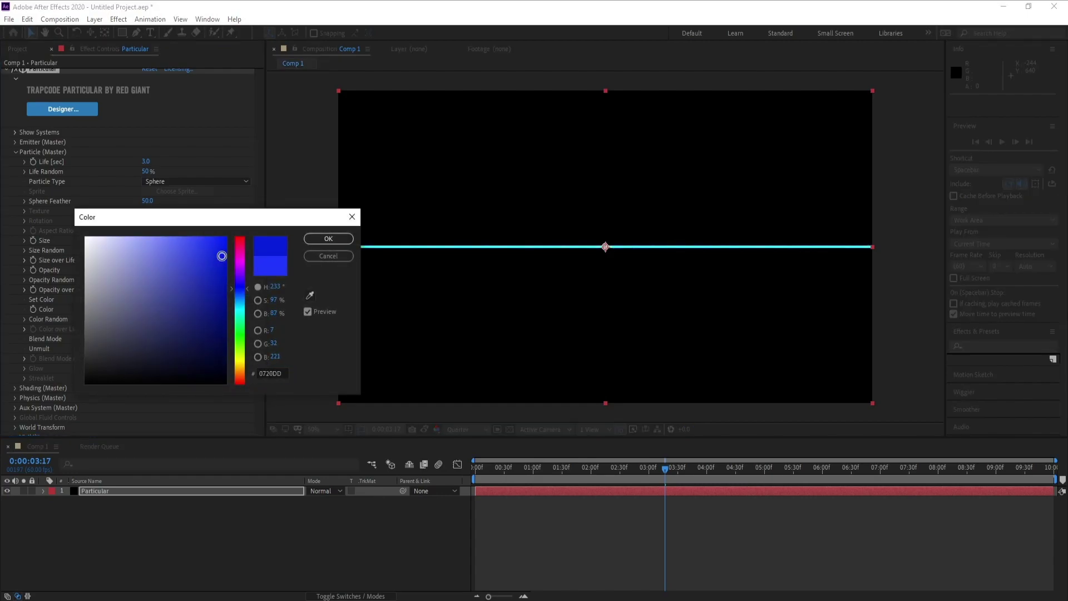
{"action": "left_click", "coordinate": [241, 284]}
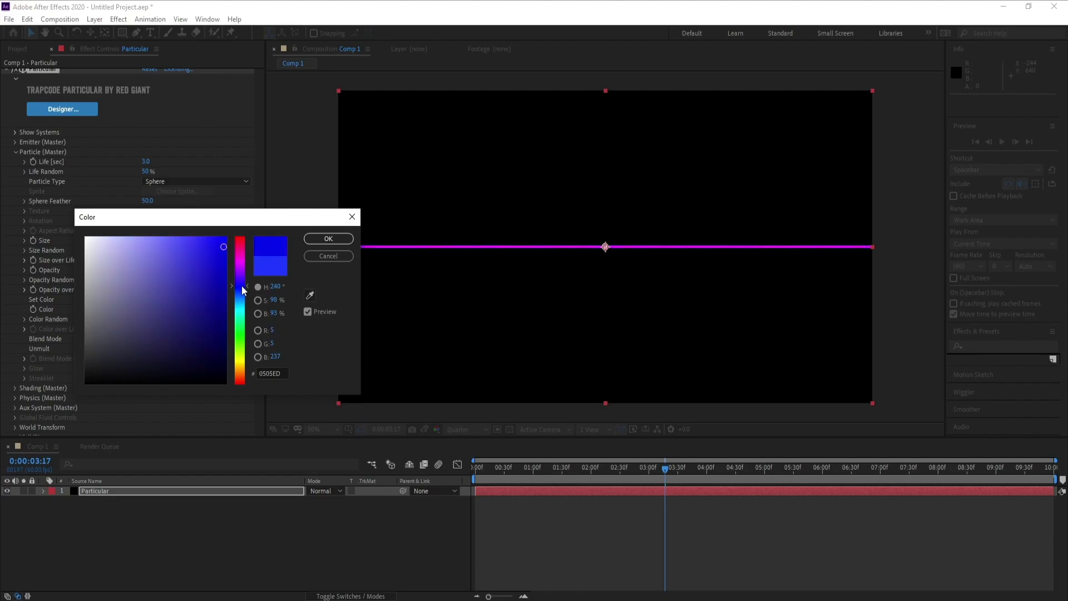
{"action": "left_click", "coordinate": [330, 241]}
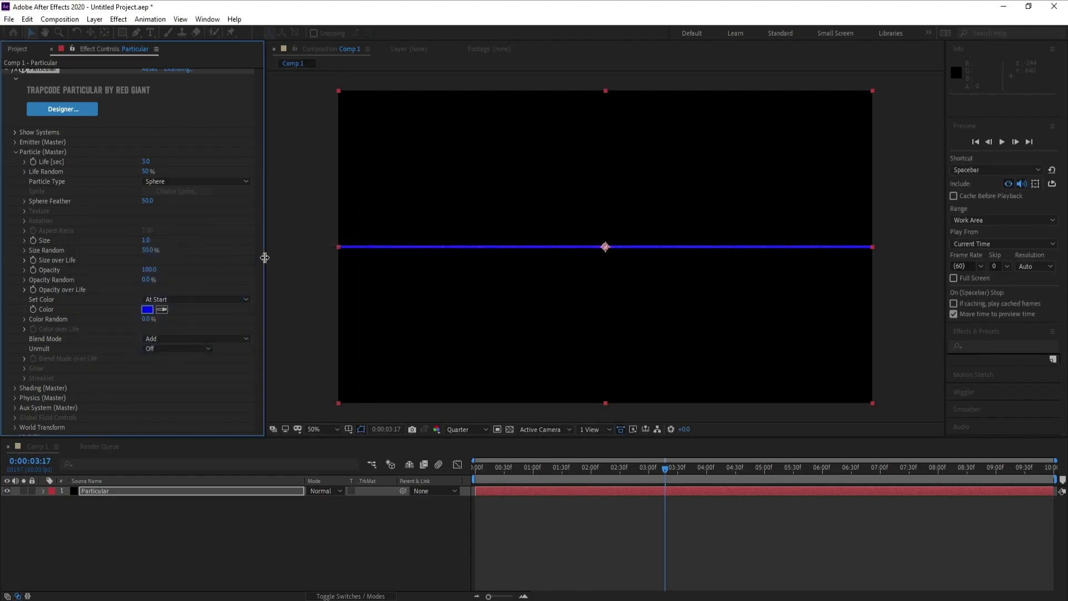
{"action": "scroll", "coordinate": [258, 259], "scroll_direction": "down", "scroll_amount": 1}
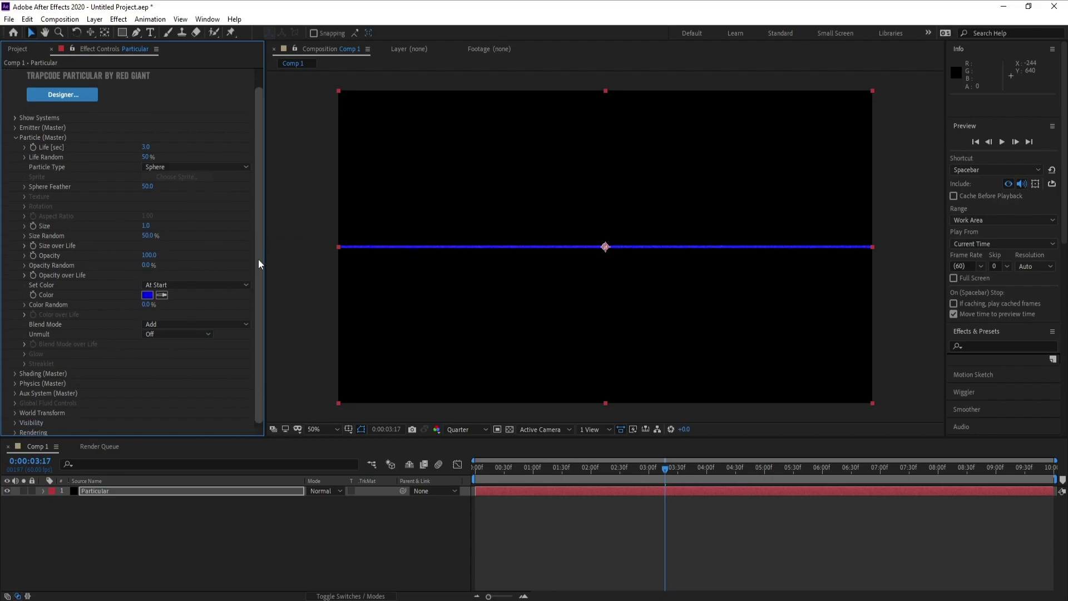
{"action": "left_click", "coordinate": [15, 139]}
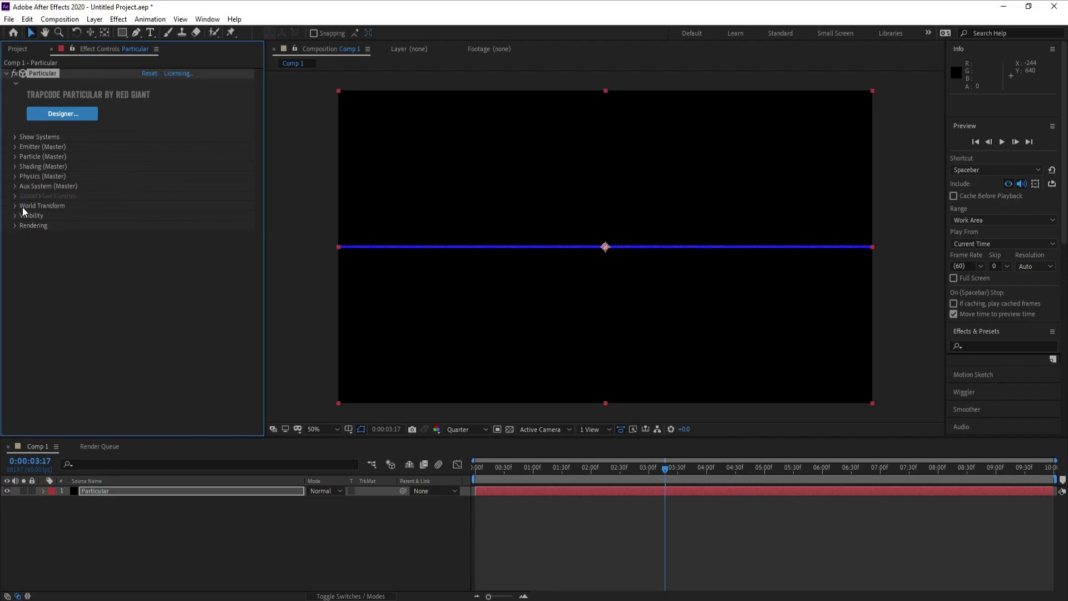
Set Air Spin Frequency to 5 and Wind Y to 4
{"action": "left_click", "coordinate": [15, 177]}
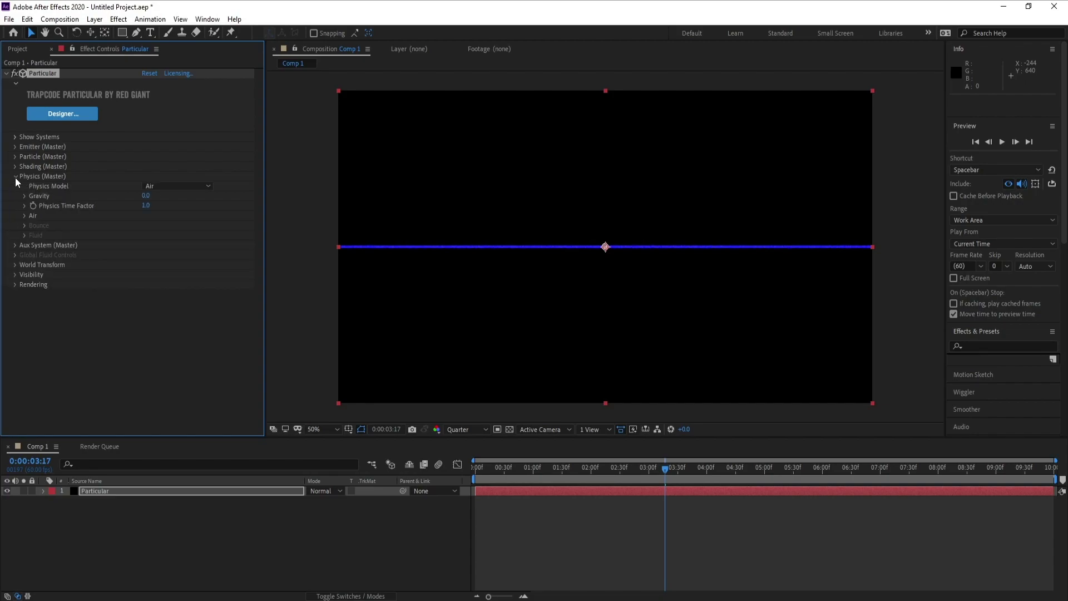
{"action": "left_click", "coordinate": [23, 217]}
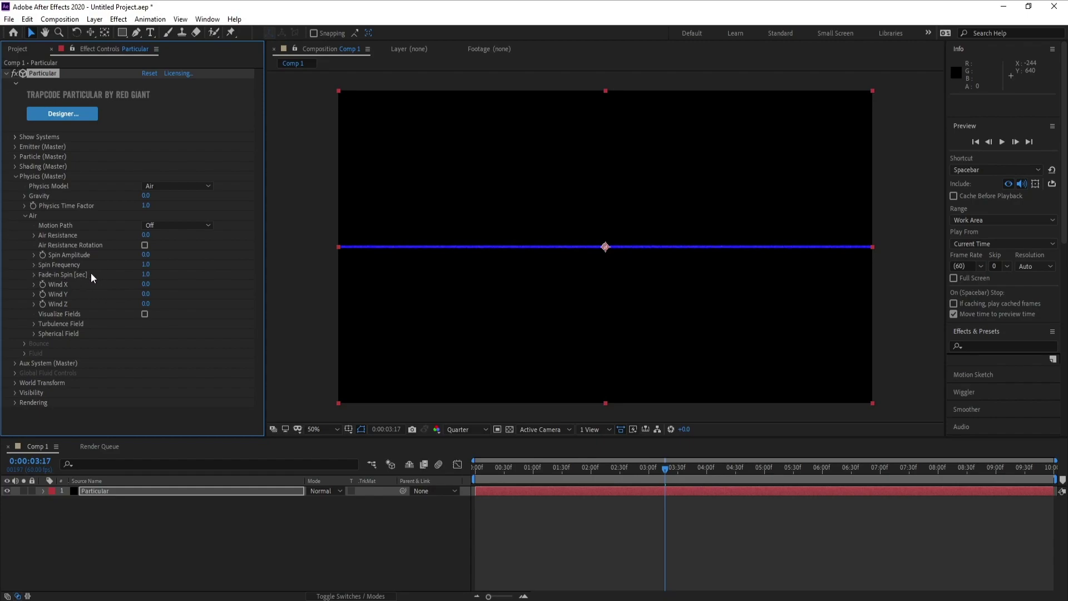
{"action": "left_click", "coordinate": [145, 265]}
{"action": "type", "text": "5"}
{"action": "key", "text": "Return"}
{"action": "left_click", "coordinate": [145, 296]}
{"action": "type", "text": "4"}
{"action": "key", "text": "Return"}
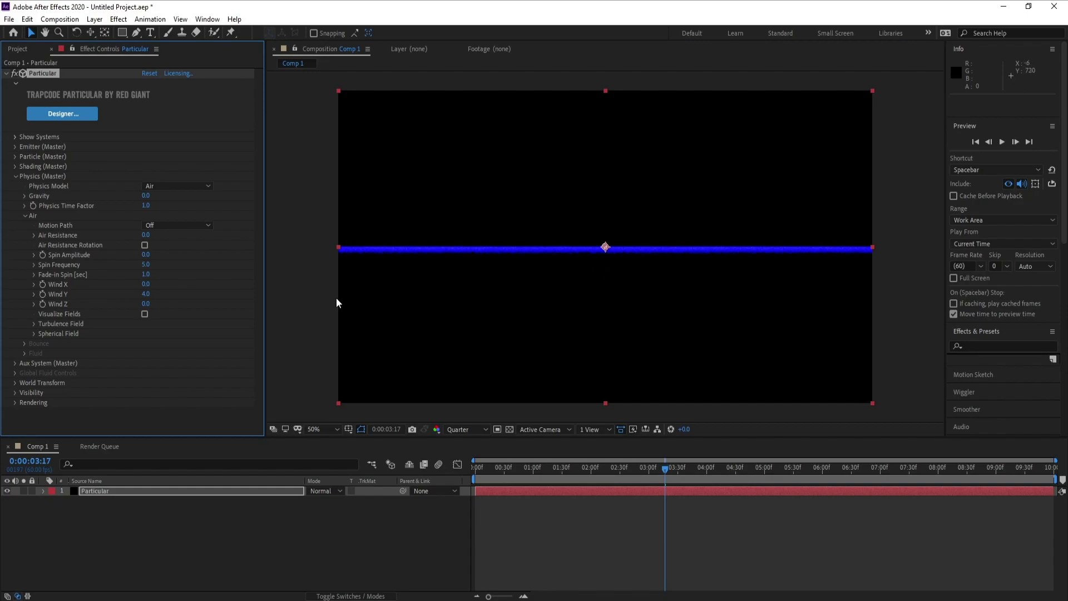
Set Turbulence Field Affect Position to 300 and Scale to 3
{"action": "left_click", "coordinate": [35, 323]}
{"action": "scroll", "coordinate": [35, 323], "scroll_direction": "down", "scroll_amount": 1}
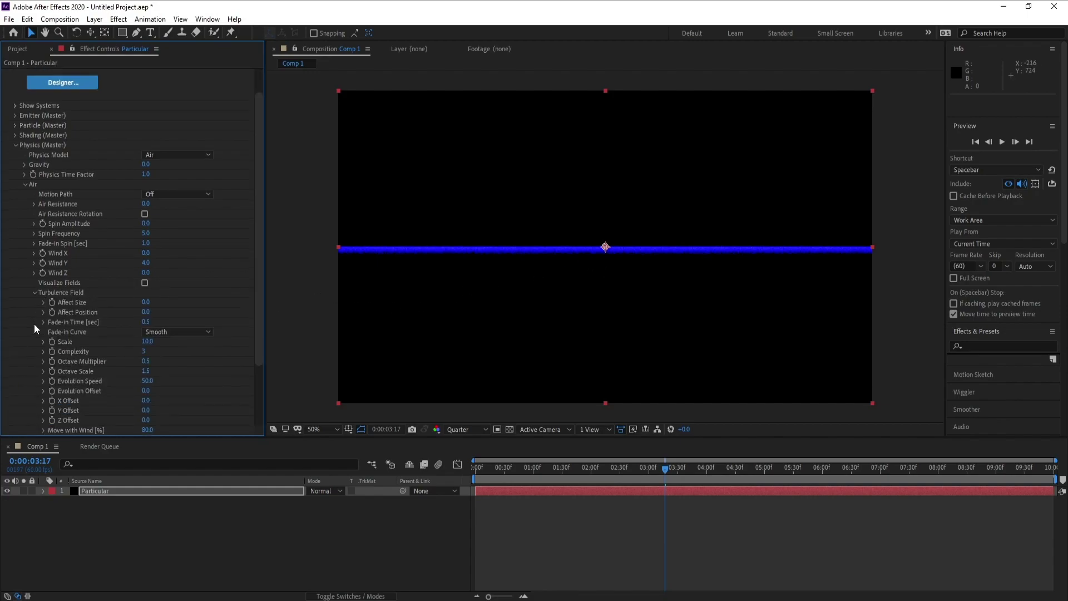
{"action": "scroll", "coordinate": [259, 303], "scroll_direction": "down", "scroll_amount": 1}
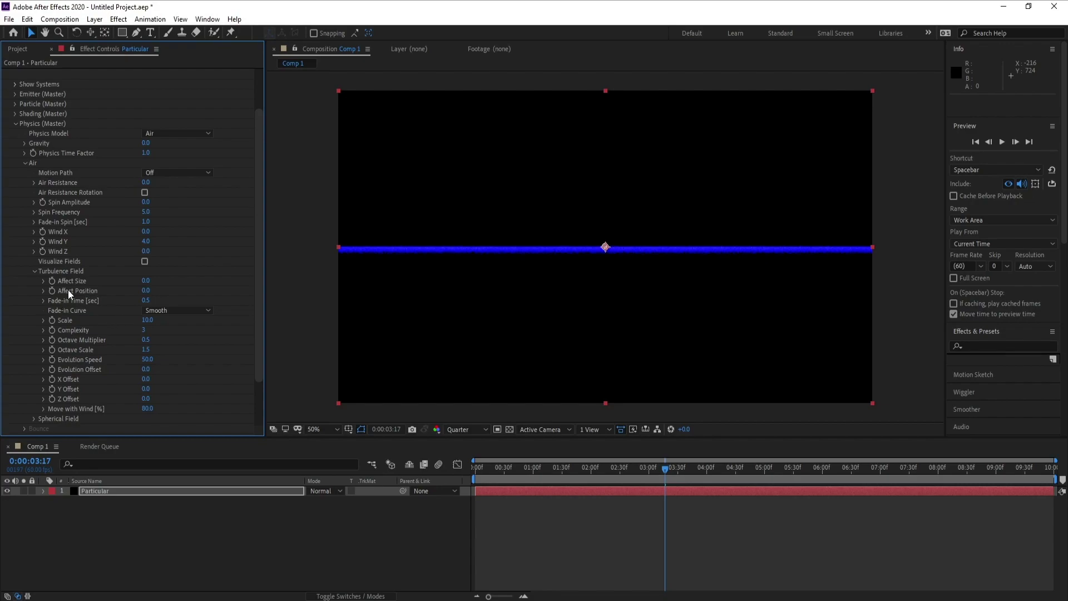
{"action": "left_click", "coordinate": [146, 292]}
{"action": "type", "text": "30"}
{"action": "key", "text": "Return"}
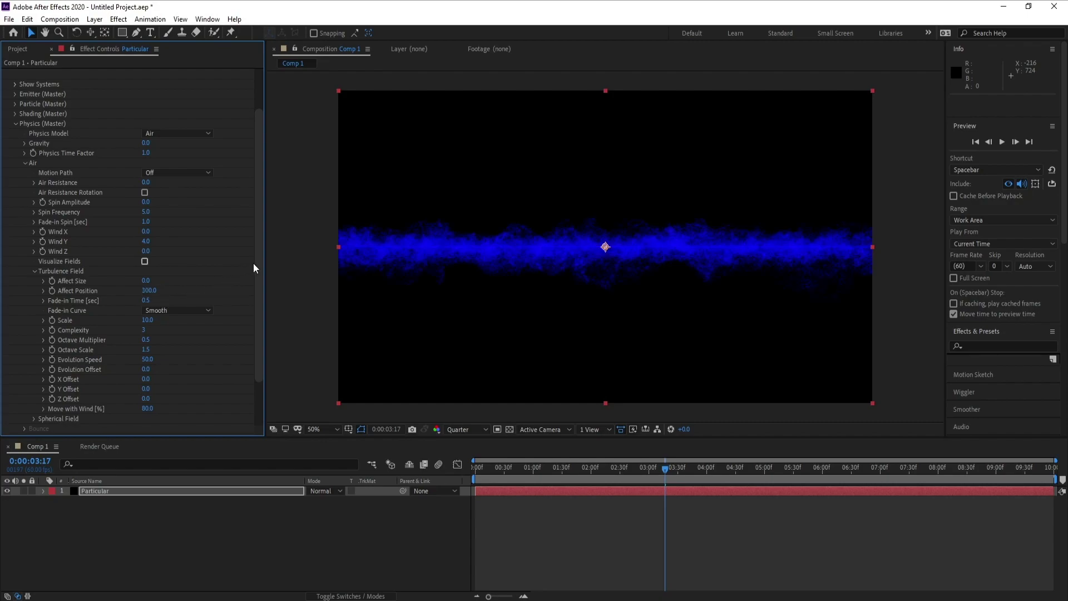
{"action": "left_click_drag", "start_coordinate": [259, 261], "coordinate": [258, 283]}
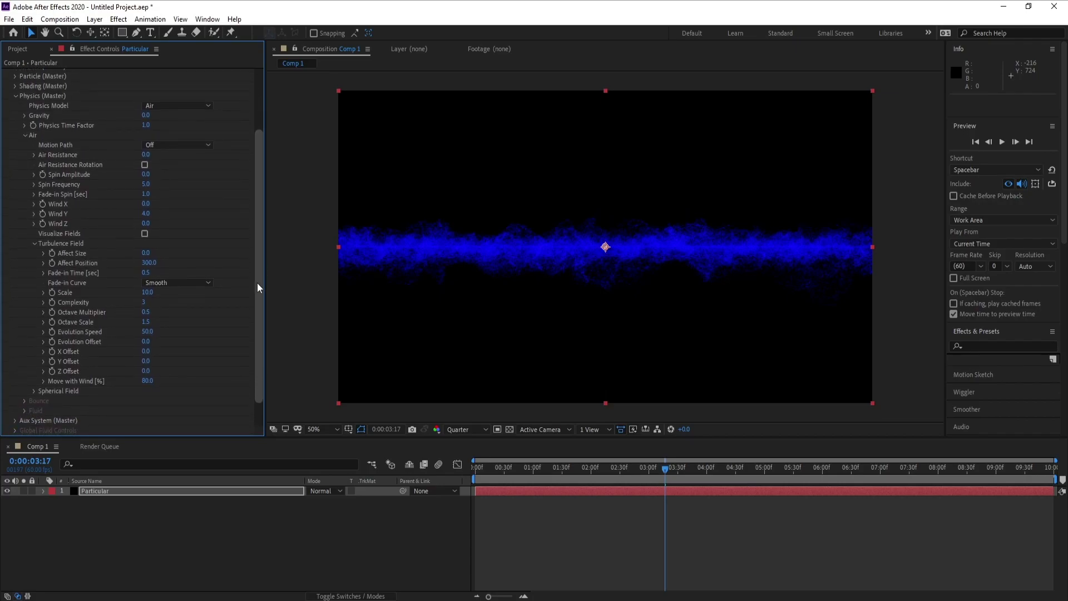
{"action": "left_click", "coordinate": [146, 293]}
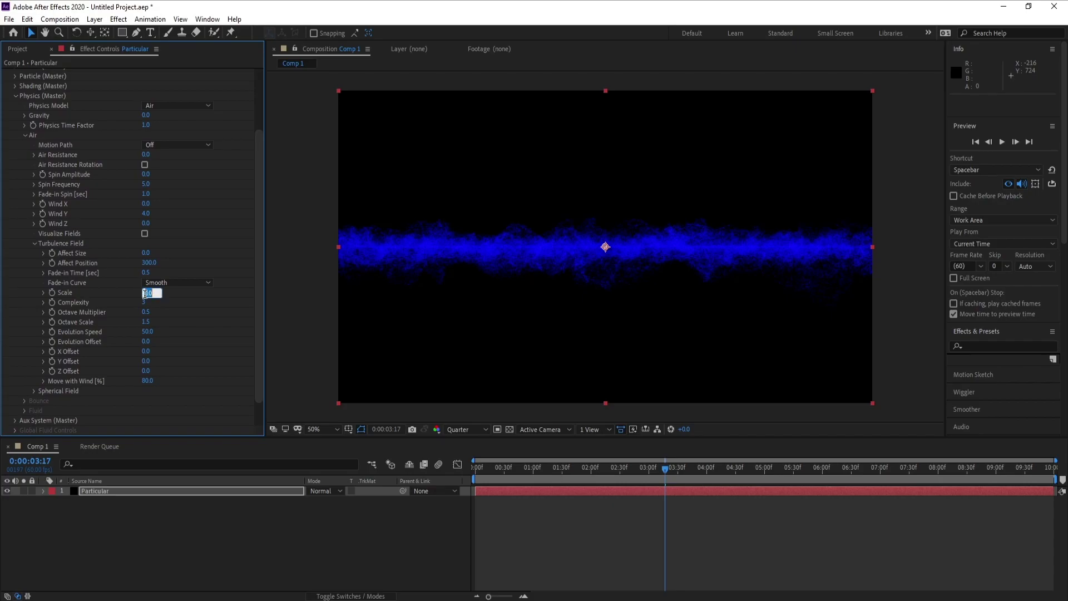
{"action": "type", "text": "e"}
{"action": "key", "text": "BackSpace"}
{"action": "type", "text": "3"}
{"action": "key", "text": "Return"}
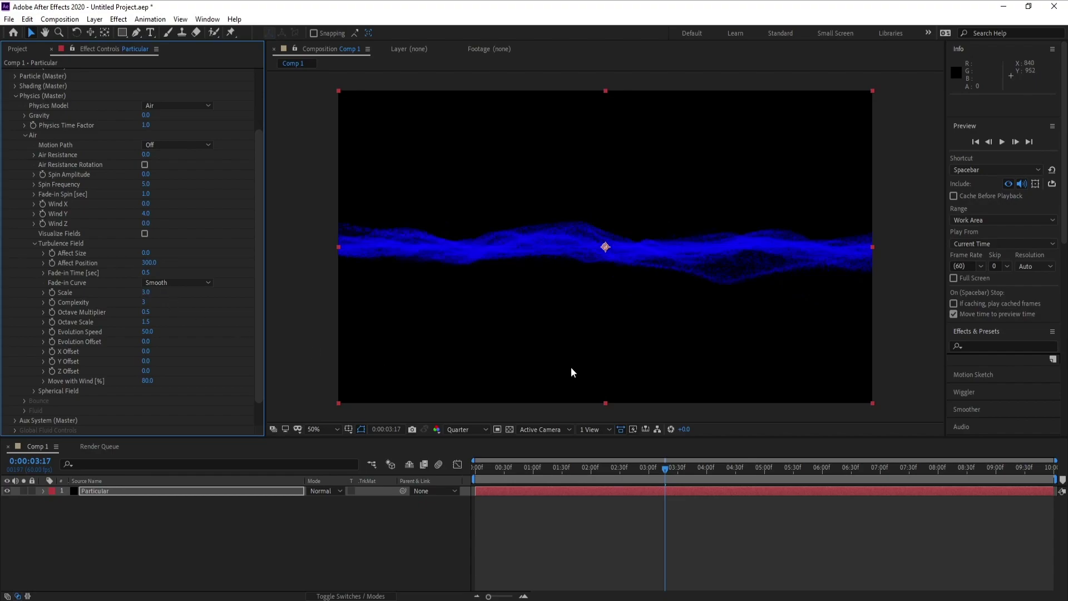
{"action": "left_click", "coordinate": [138, 494]}
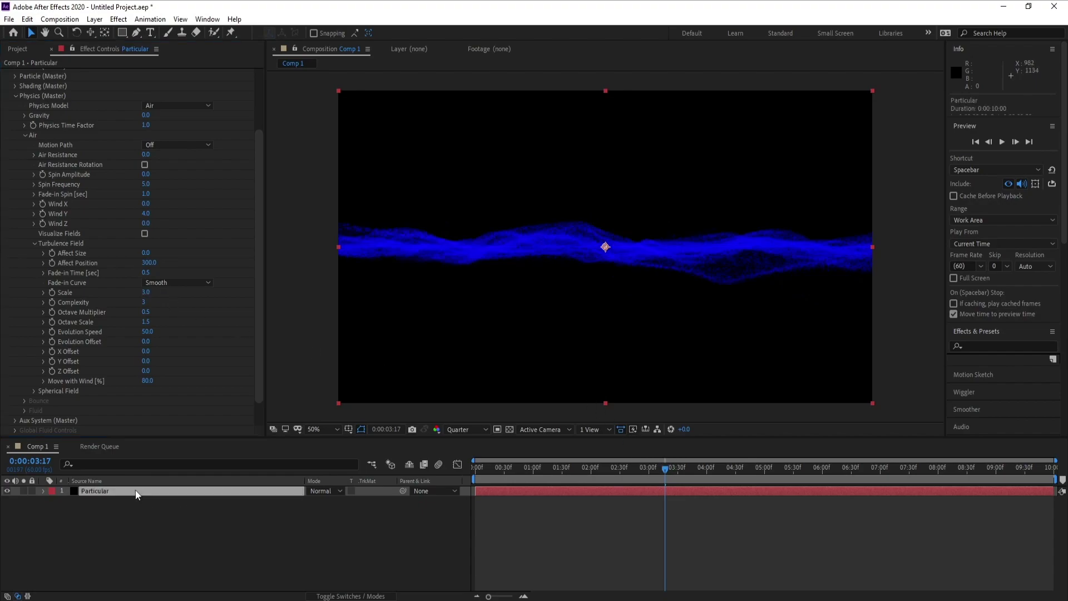
Add Camera 1, a Two-Node camera with the 50mm preset
{"action": "left_click", "coordinate": [94, 19]}
{"action": "mouse_move", "coordinate": [109, 32]}
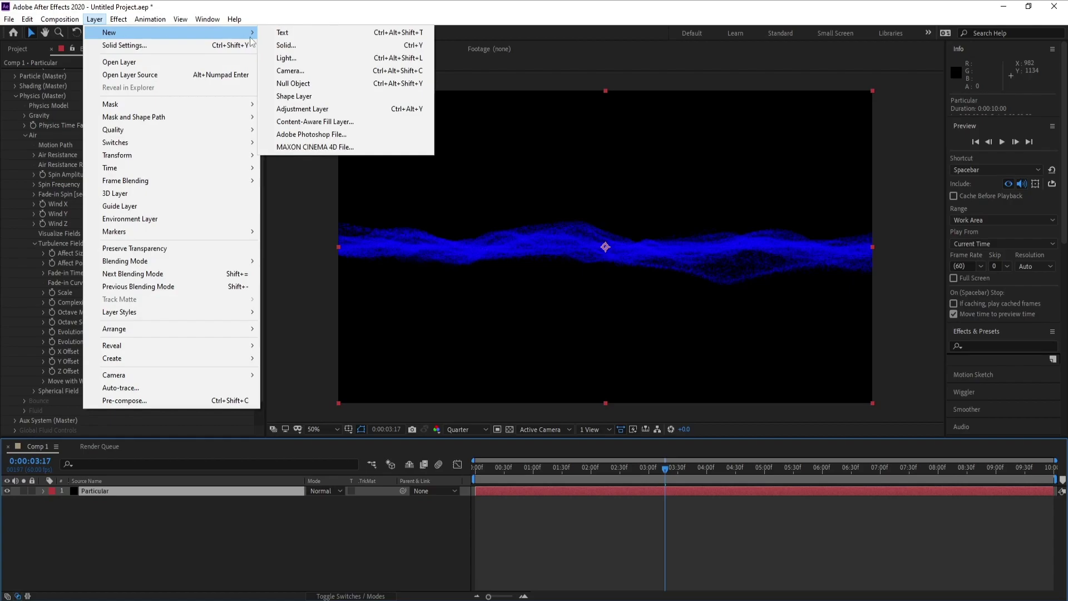
{"action": "left_click", "coordinate": [301, 73]}
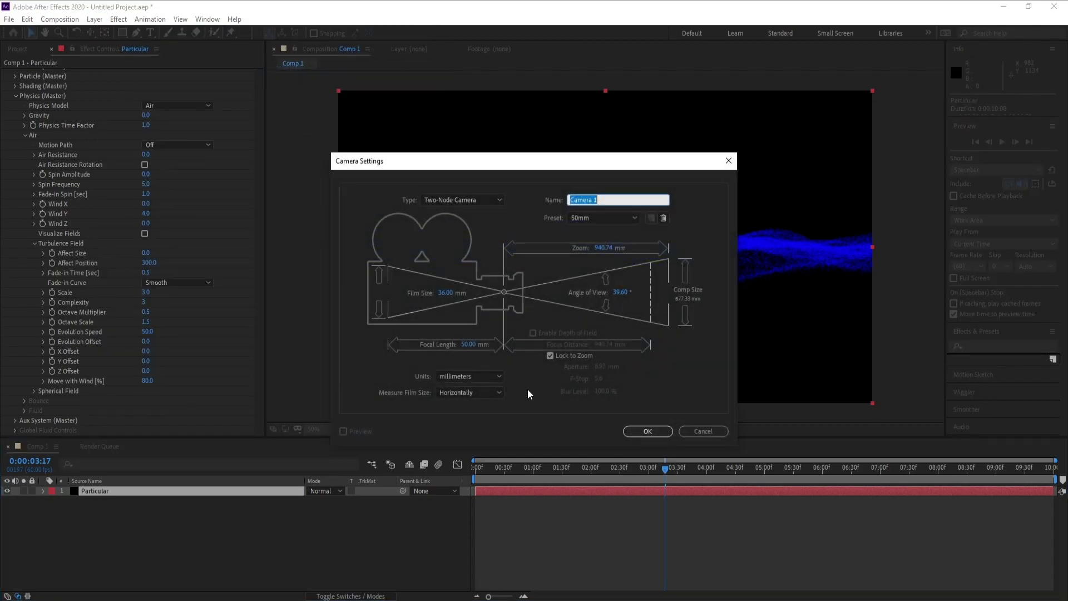
{"action": "left_click", "coordinate": [648, 431]}
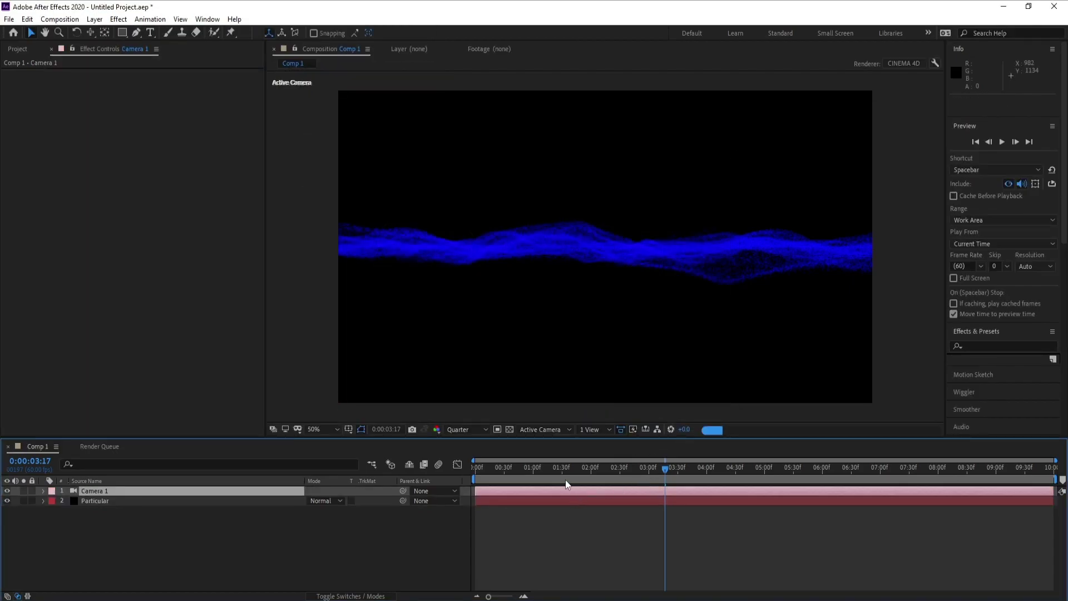
{"action": "left_click", "coordinate": [89, 32]}
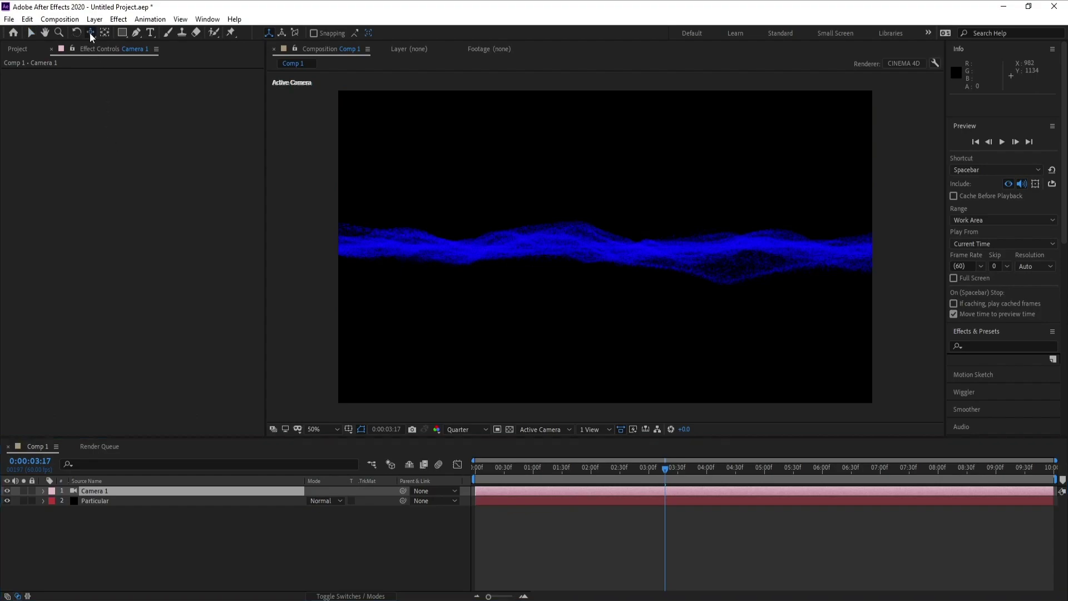
Track and orbit the camera so it looks down on low-lying waves
{"action": "left_click", "coordinate": [89, 33]}
{"action": "key", "text": "c"}
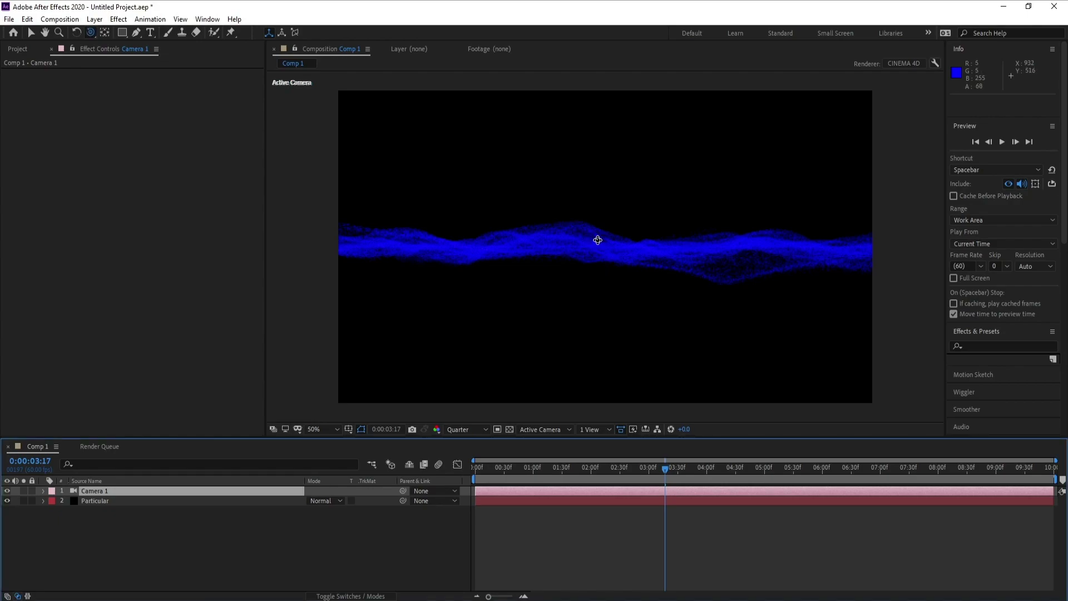
{"action": "key", "text": "c"}
{"action": "key", "text": "c"}
{"action": "key", "text": "c"}
{"action": "key", "text": "c"}
{"action": "left_click_drag", "start_coordinate": [594, 233], "coordinate": [596, 343]}
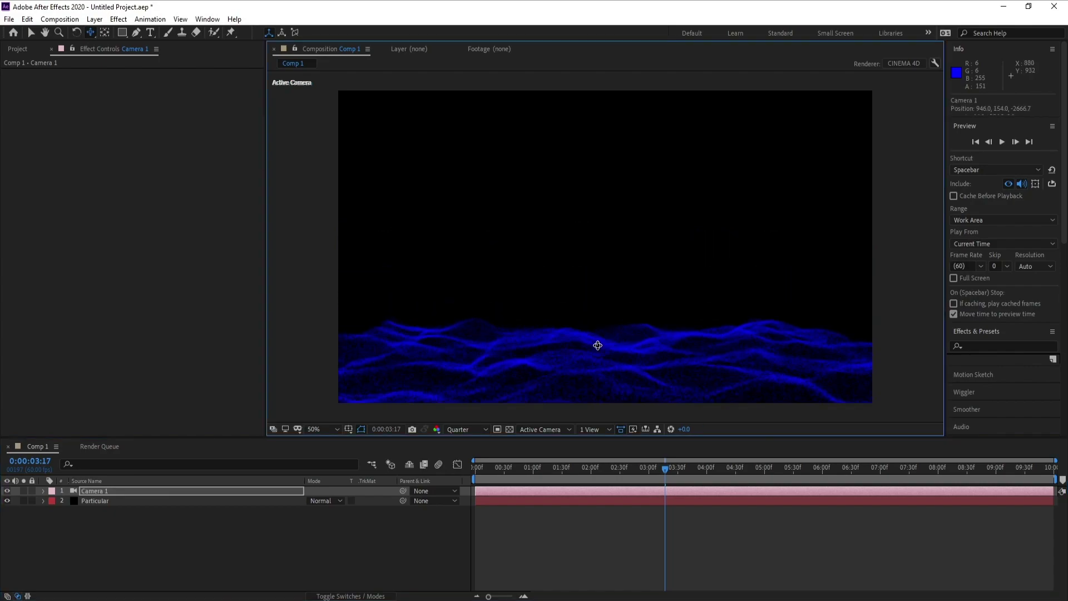
{"action": "key", "text": "c"}
{"action": "key", "text": "c"}
{"action": "left_click_drag", "start_coordinate": [601, 364], "coordinate": [602, 361]}
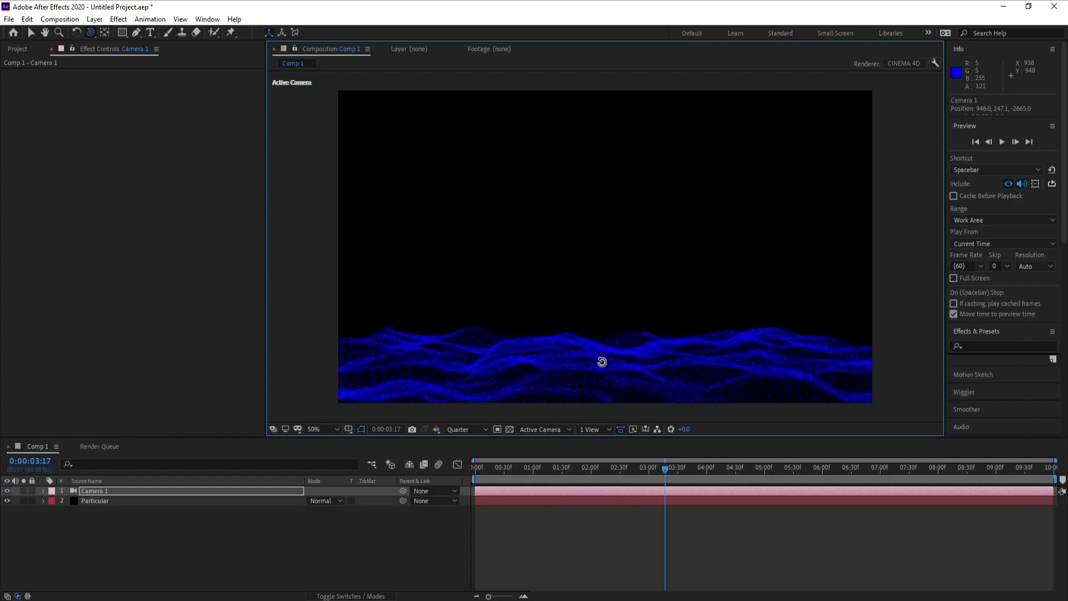
{"action": "left_click_drag", "start_coordinate": [601, 361], "coordinate": [602, 358]}
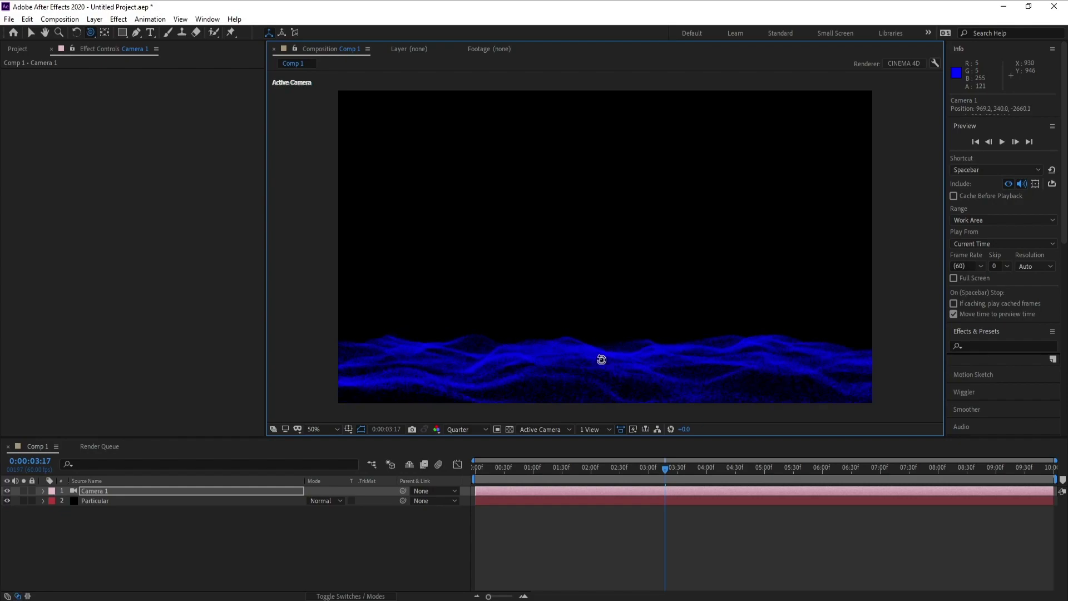
{"action": "key", "text": "c"}
{"action": "left_click_drag", "start_coordinate": [600, 359], "coordinate": [637, 282]}
{"action": "scroll", "coordinate": [632, 365], "scroll_direction": "up", "scroll_amount": 2}
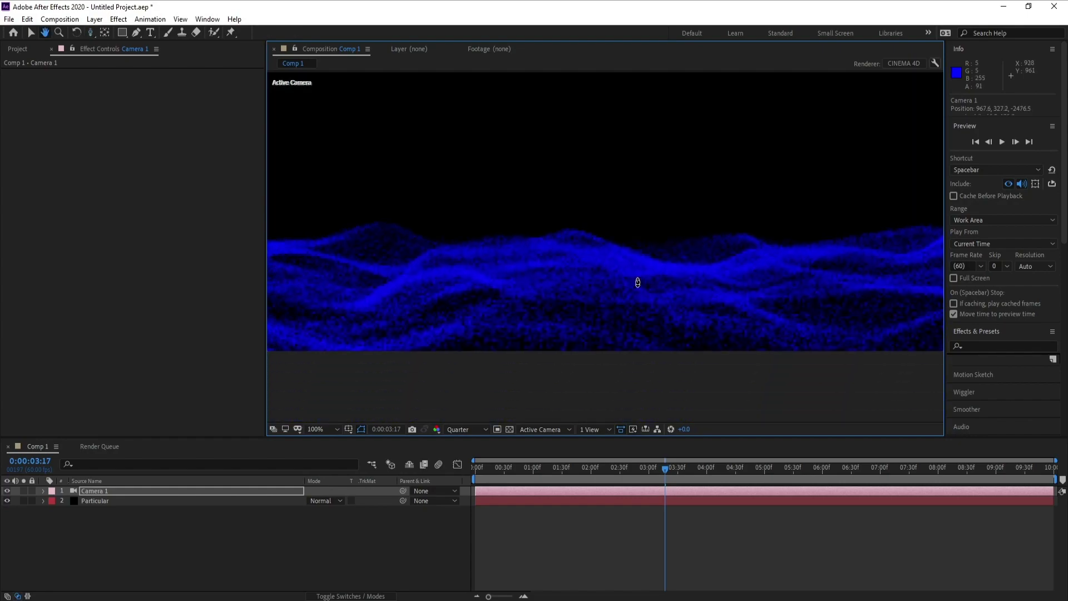
{"action": "scroll", "coordinate": [638, 282], "scroll_direction": "down", "scroll_amount": 2}
Set preview resolution to Full and move the time to 0:00:03:09
{"action": "left_click", "coordinate": [461, 429]}
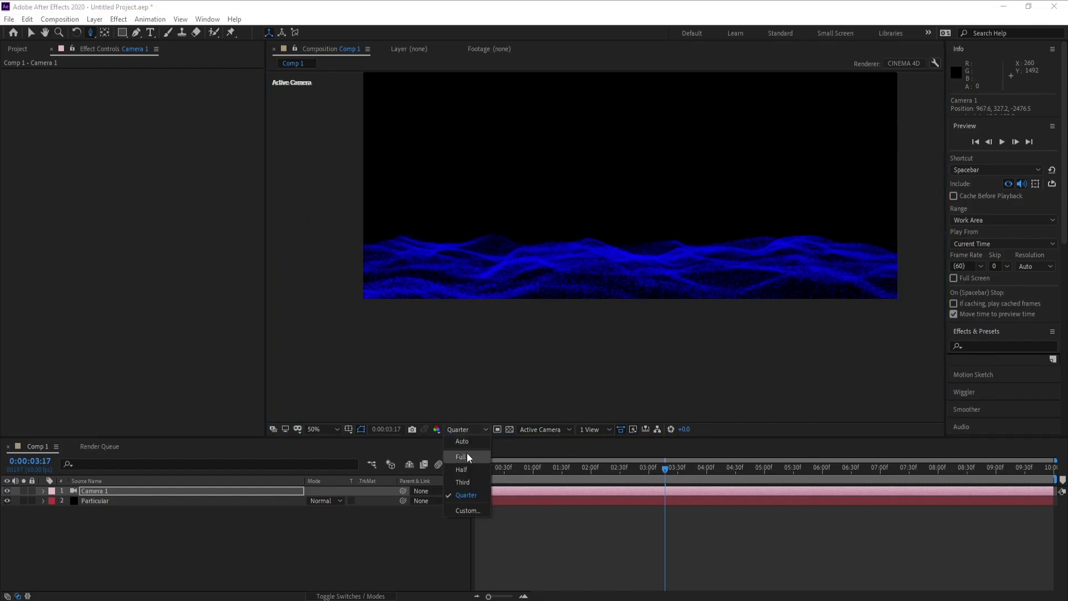
{"action": "left_click", "coordinate": [466, 456]}
{"action": "scroll", "coordinate": [646, 283], "scroll_direction": "up", "scroll_amount": 2}
{"action": "left_click_drag", "start_coordinate": [672, 291], "coordinate": [652, 291]}
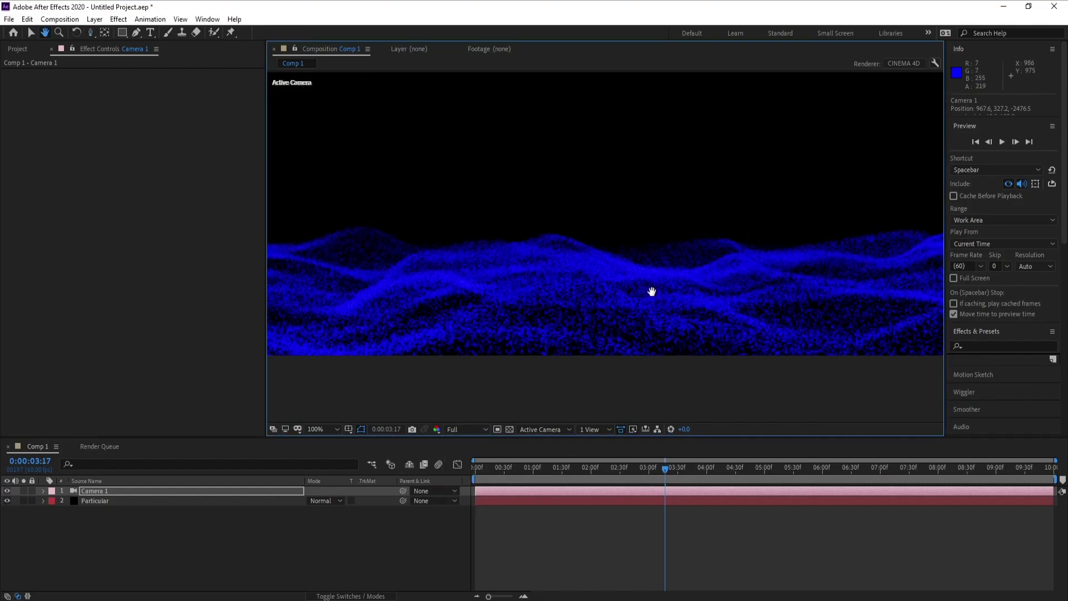
{"action": "scroll", "coordinate": [633, 280], "scroll_direction": "down", "scroll_amount": 2}
{"action": "left_click_drag", "start_coordinate": [620, 246], "coordinate": [599, 301]}
{"action": "left_click", "coordinate": [659, 470]}
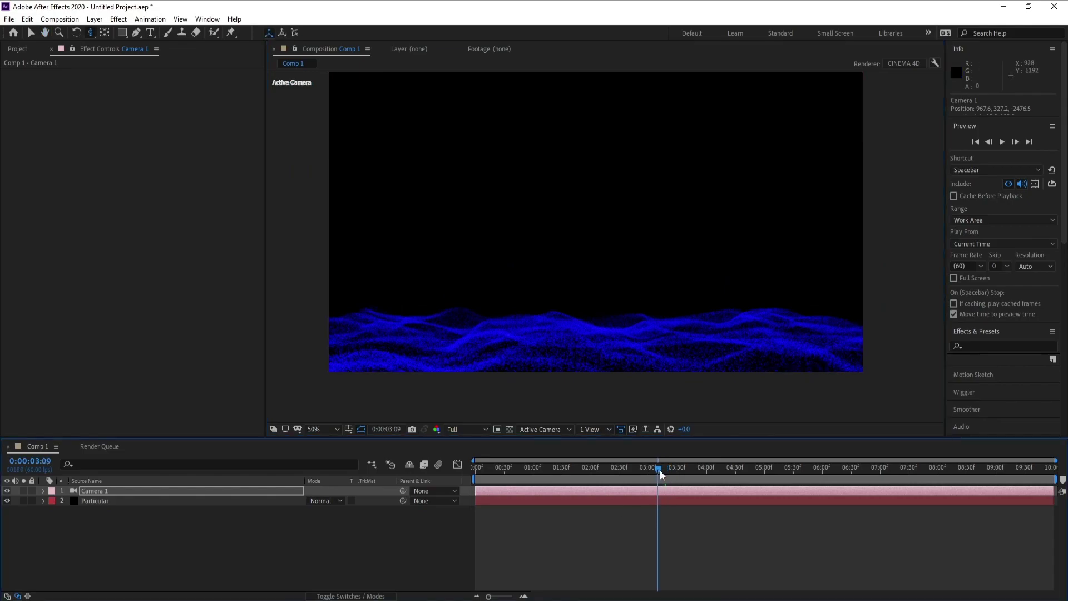
Reduce the Particular particle Size to 0.7
{"action": "left_click", "coordinate": [105, 501]}
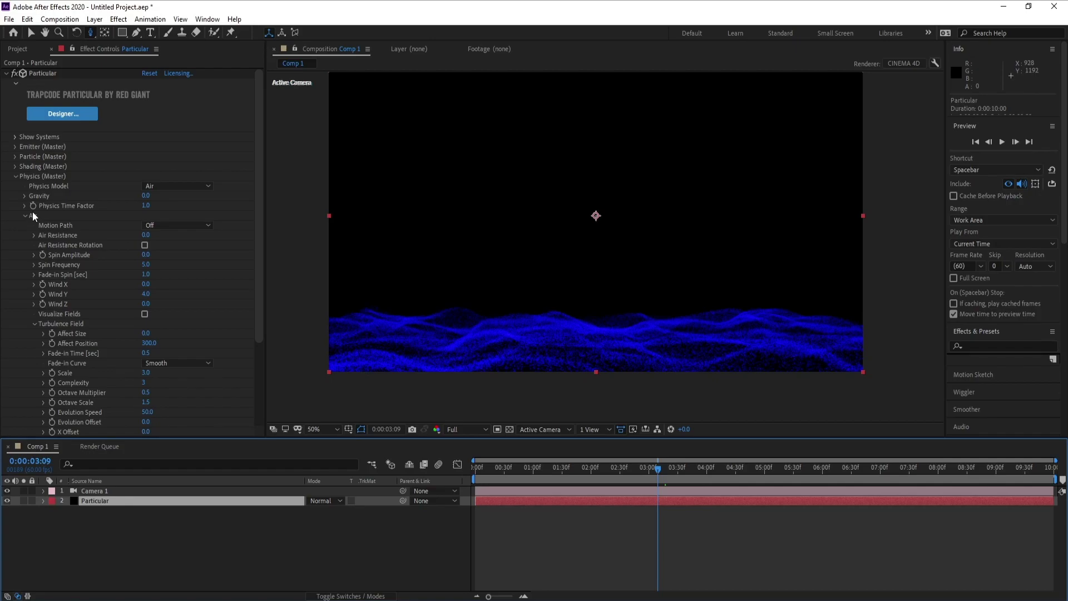
{"action": "left_click", "coordinate": [14, 157]}
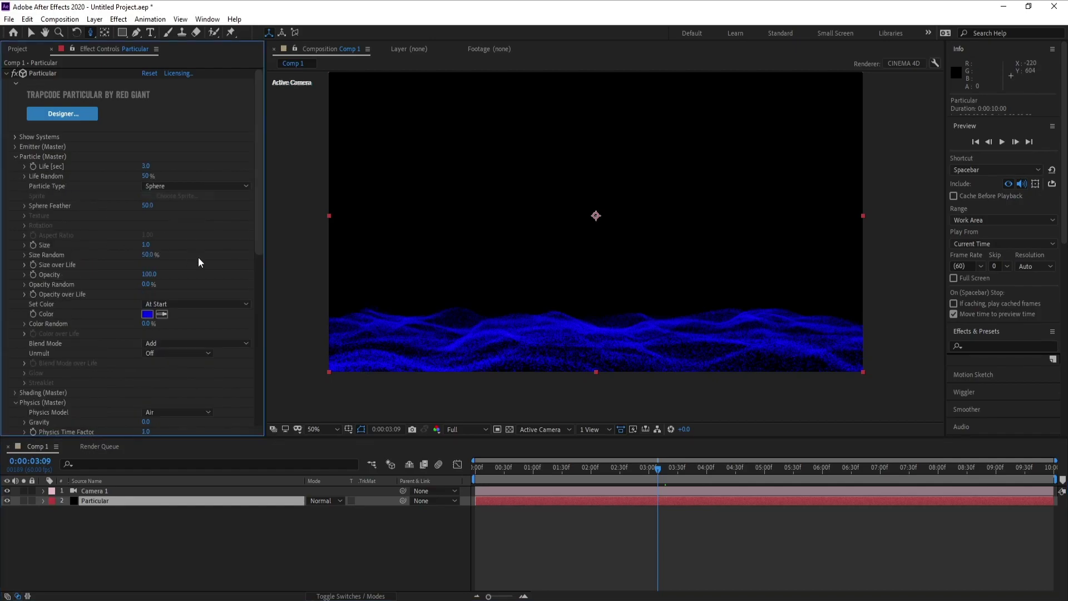
{"action": "left_click", "coordinate": [146, 245]}
{"action": "type", "text": "0.7"}
{"action": "left_click", "coordinate": [211, 254]}
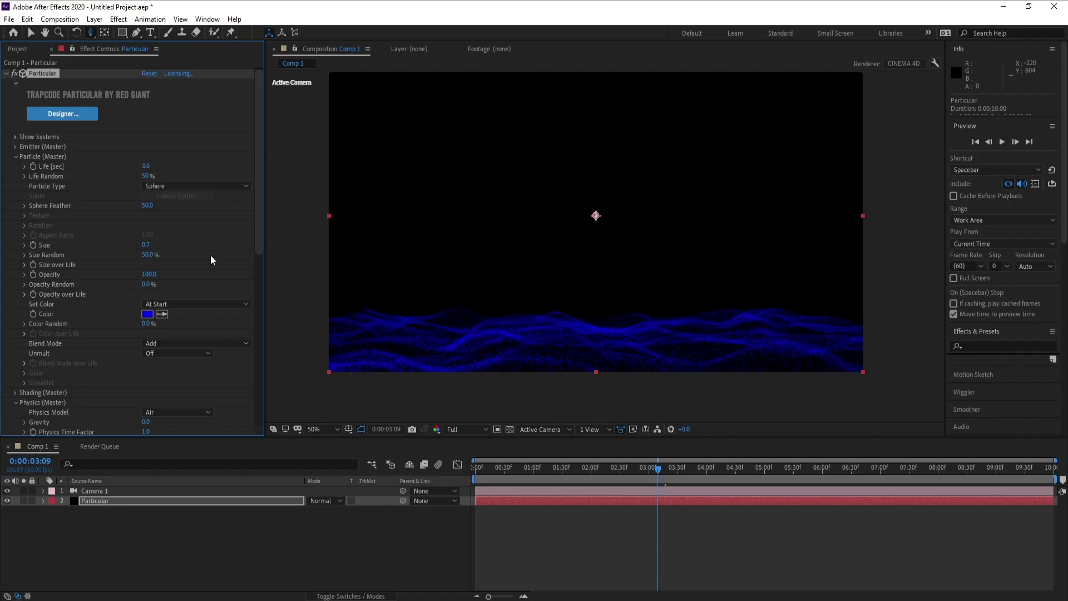
Shift the particle colour to a lighter cyan-blue (about 219°, 0557ED)
{"action": "left_click", "coordinate": [151, 314]}
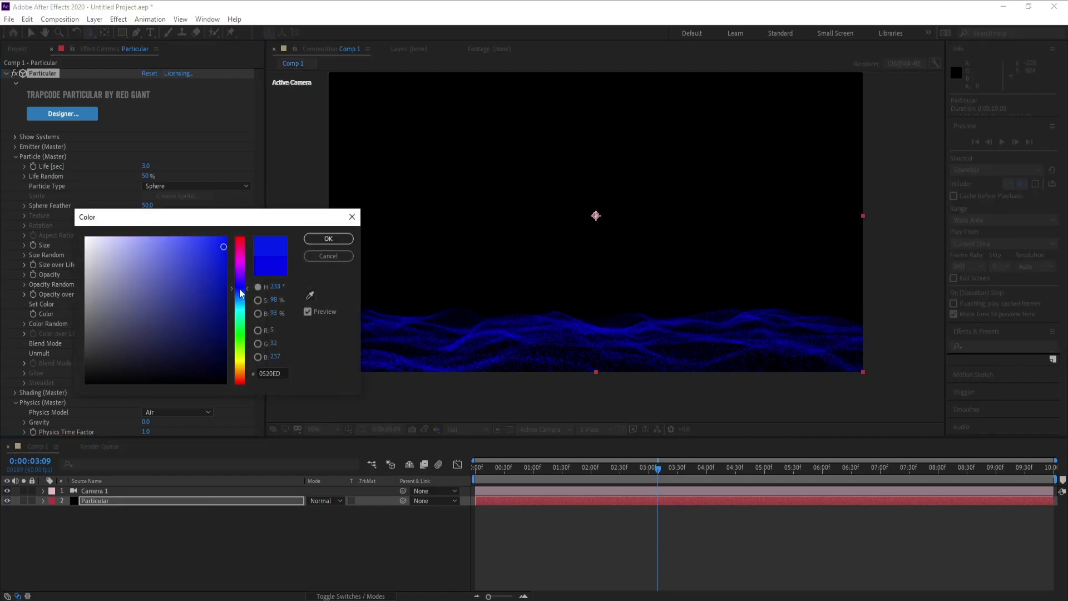
{"action": "left_click_drag", "start_coordinate": [240, 287], "coordinate": [241, 294]}
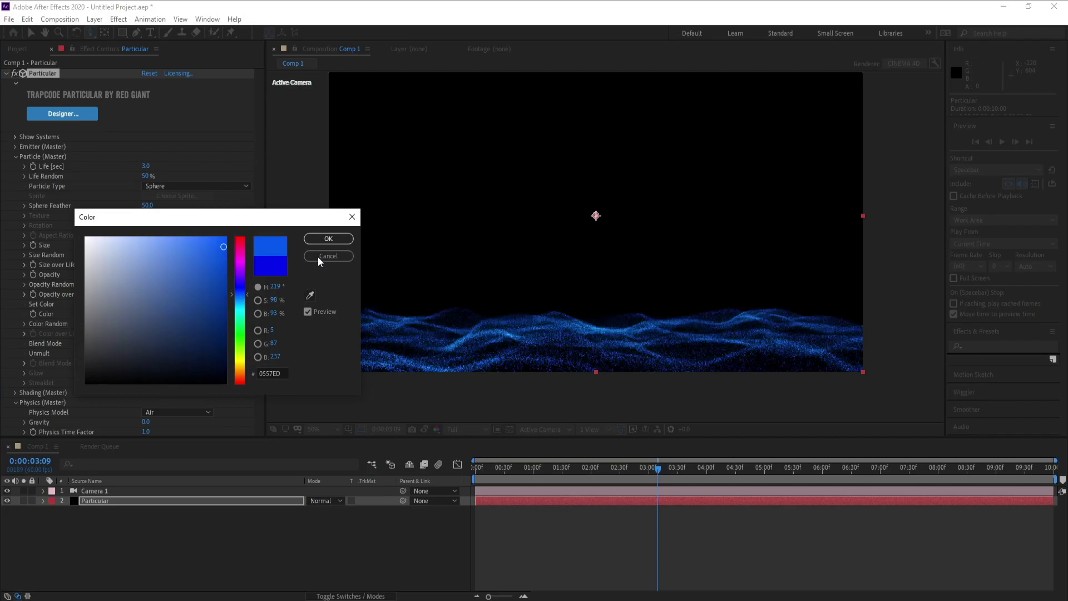
{"action": "left_click", "coordinate": [328, 239]}
{"action": "scroll", "coordinate": [569, 360], "scroll_direction": "up", "scroll_amount": 2}
{"action": "left_click_drag", "start_coordinate": [582, 351], "coordinate": [579, 256]}
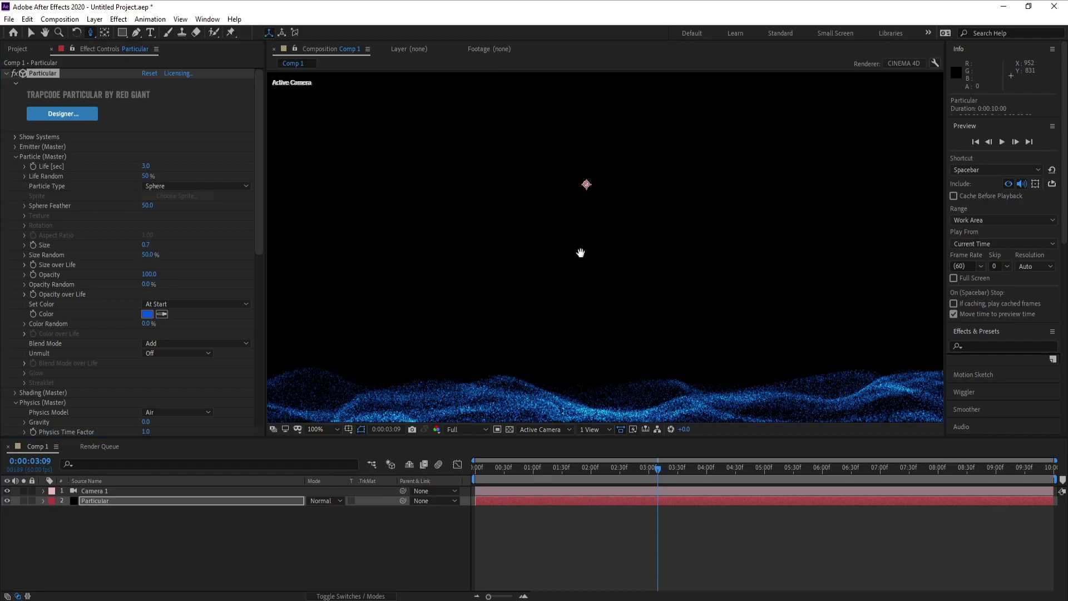
{"action": "scroll", "coordinate": [588, 246], "scroll_direction": "down", "scroll_amount": 1}
{"action": "scroll", "coordinate": [589, 239], "scroll_direction": "down", "scroll_amount": 1}
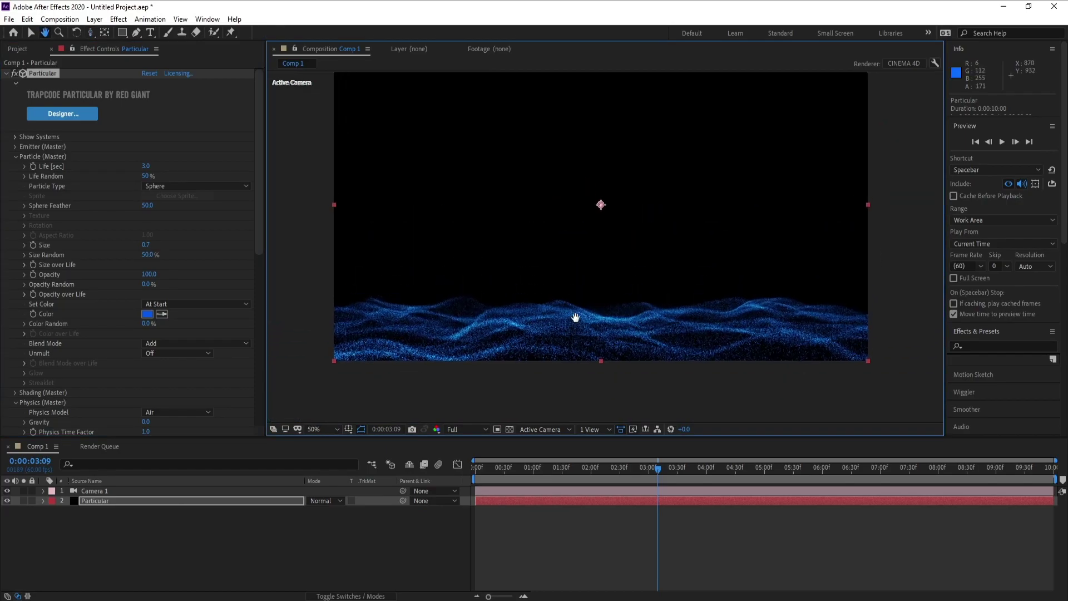
{"action": "left_click", "coordinate": [96, 491]}
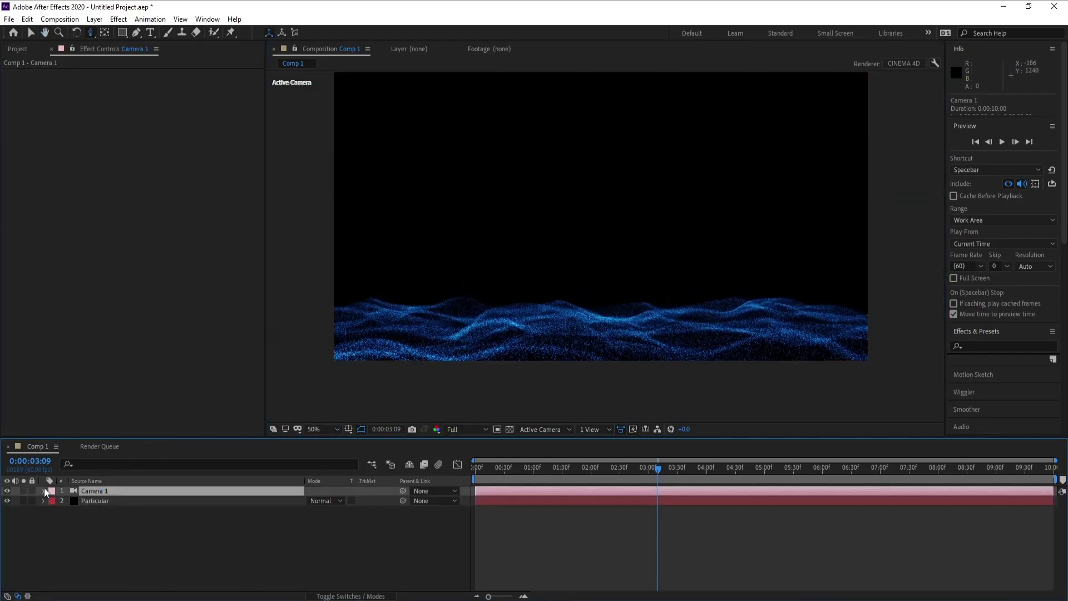
Turn on depth of field for Camera 1 and widen its aperture
{"action": "left_click", "coordinate": [43, 491]}
{"action": "left_click", "coordinate": [53, 511]}
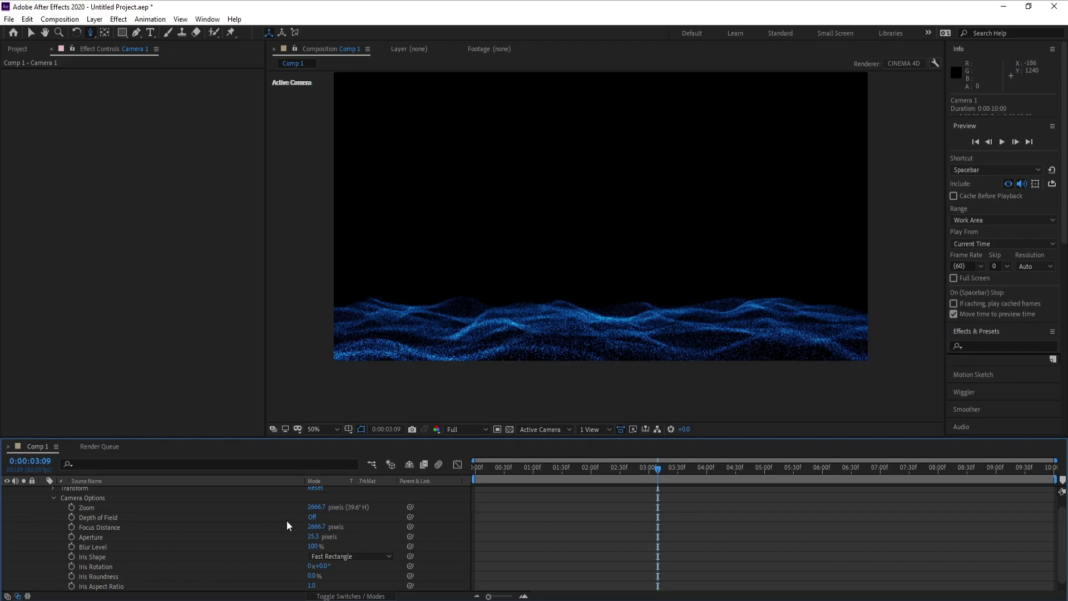
{"action": "left_click", "coordinate": [312, 517]}
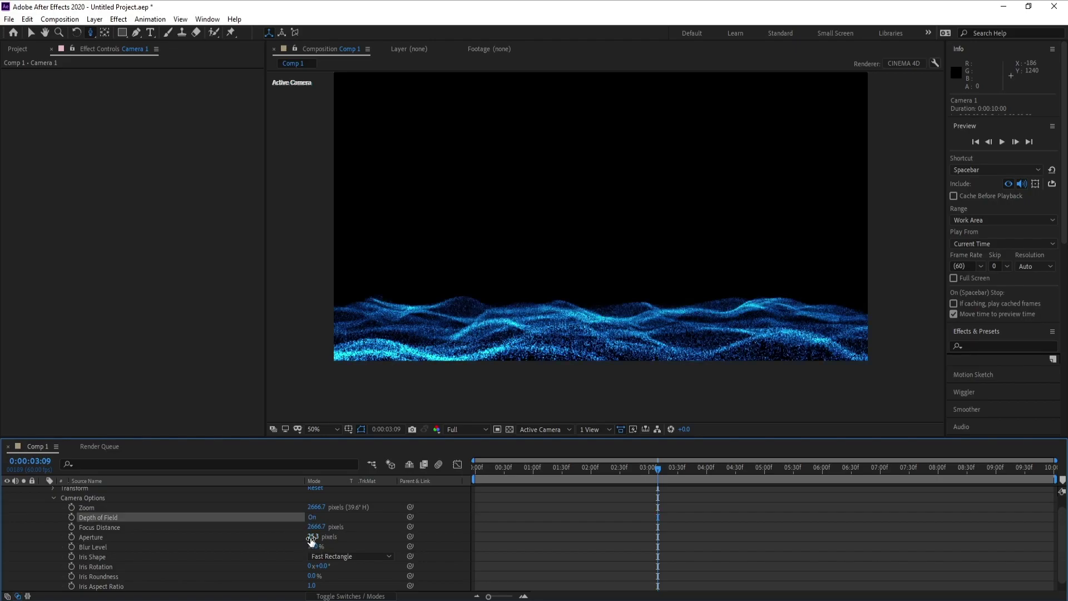
{"action": "left_click_drag", "start_coordinate": [311, 540], "coordinate": [349, 540]}
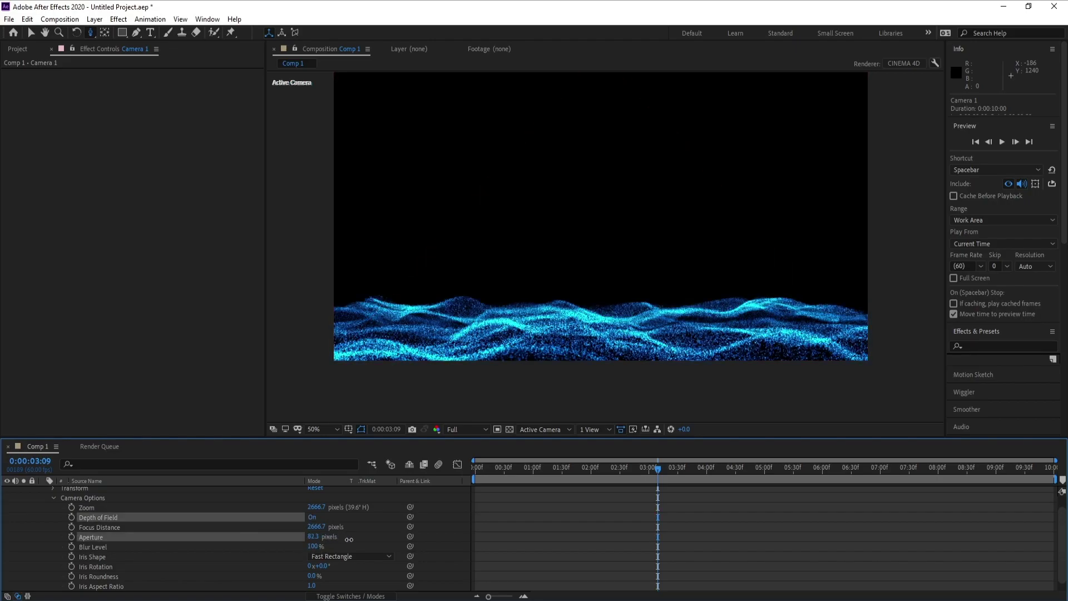
{"action": "mouse_move", "coordinate": [333, 540]}
{"action": "left_mouse_down"}
{"action": "mouse_move", "coordinate": [313, 541]}
{"action": "mouse_move", "coordinate": [366, 539]}
{"action": "mouse_move", "coordinate": [299, 540]}
{"action": "left_mouse_up"}
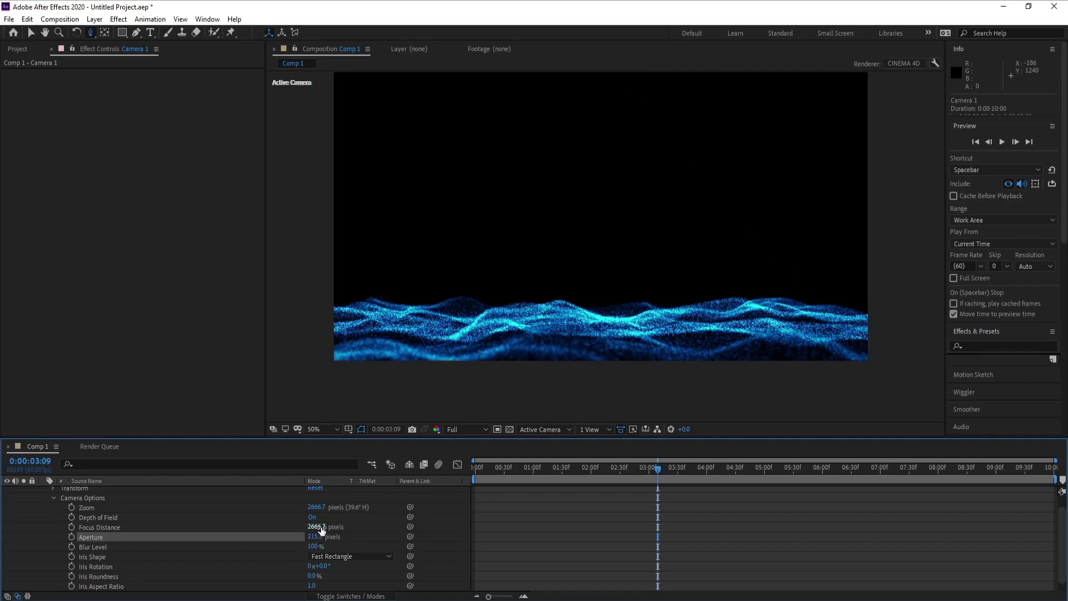
Pull Focus Distance to about 2329.7 and raise Aperture to 373.3
{"action": "mouse_move", "coordinate": [321, 526]}
{"action": "left_mouse_down"}
{"action": "mouse_move", "coordinate": [282, 532]}
{"action": "mouse_move", "coordinate": [349, 538]}
{"action": "mouse_move", "coordinate": [275, 531]}
{"action": "left_mouse_up"}
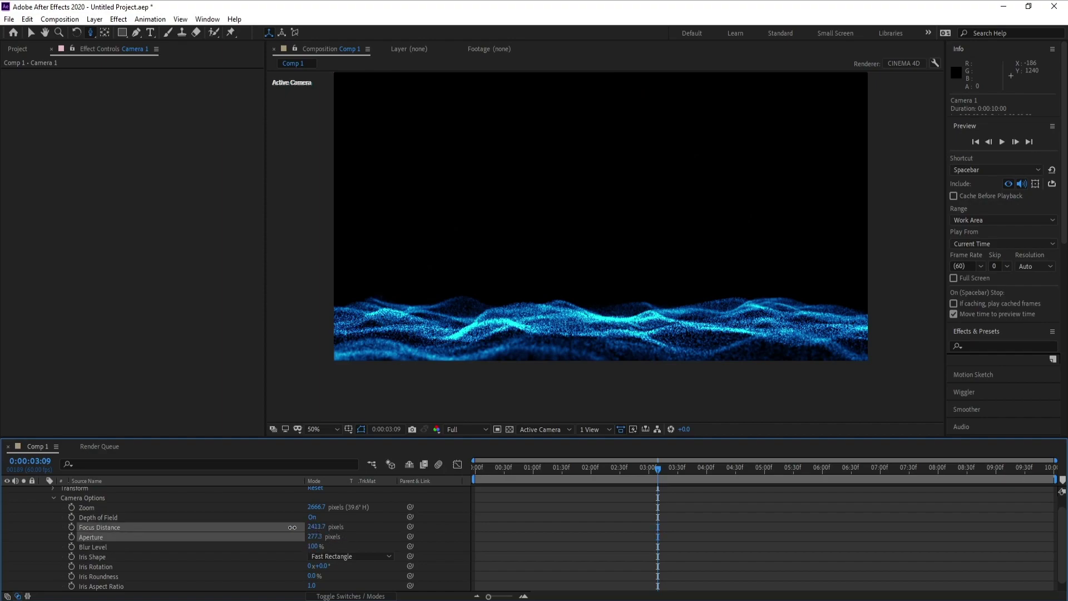
{"action": "left_click", "coordinate": [276, 528]}
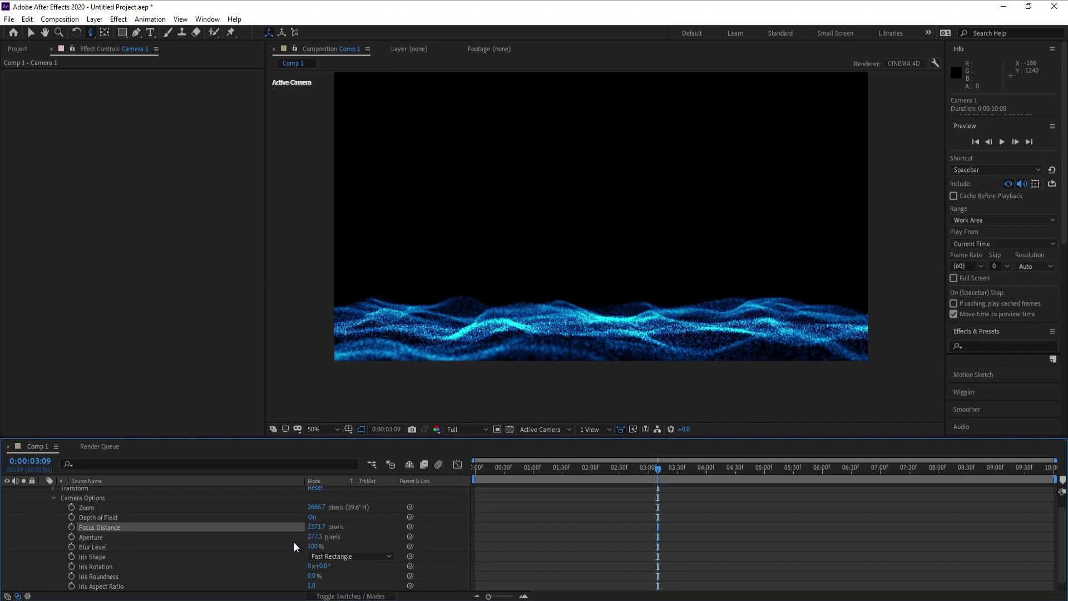
{"action": "left_click_drag", "start_coordinate": [316, 539], "coordinate": [385, 541]}
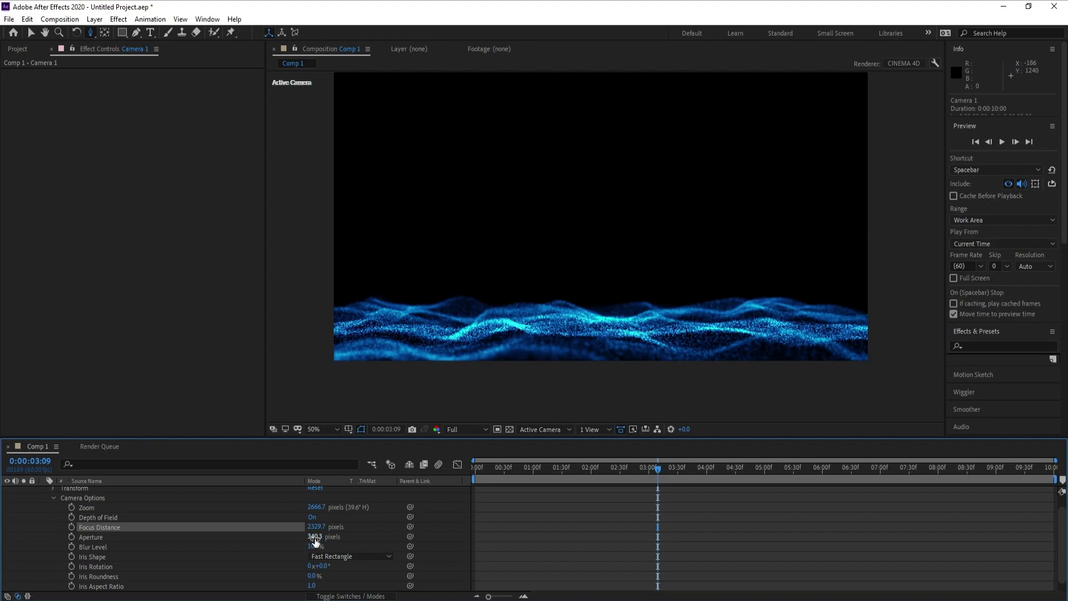
{"action": "left_click_drag", "start_coordinate": [315, 537], "coordinate": [336, 543]}
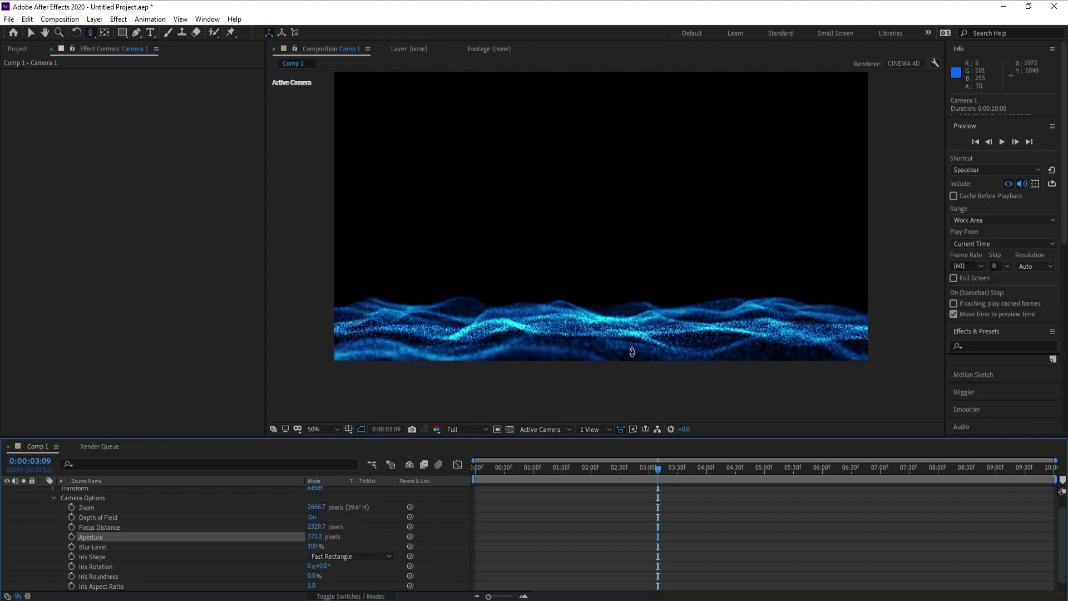
{"action": "left_click", "coordinate": [623, 334]}
{"action": "left_click_drag", "start_coordinate": [623, 334], "coordinate": [621, 347]}
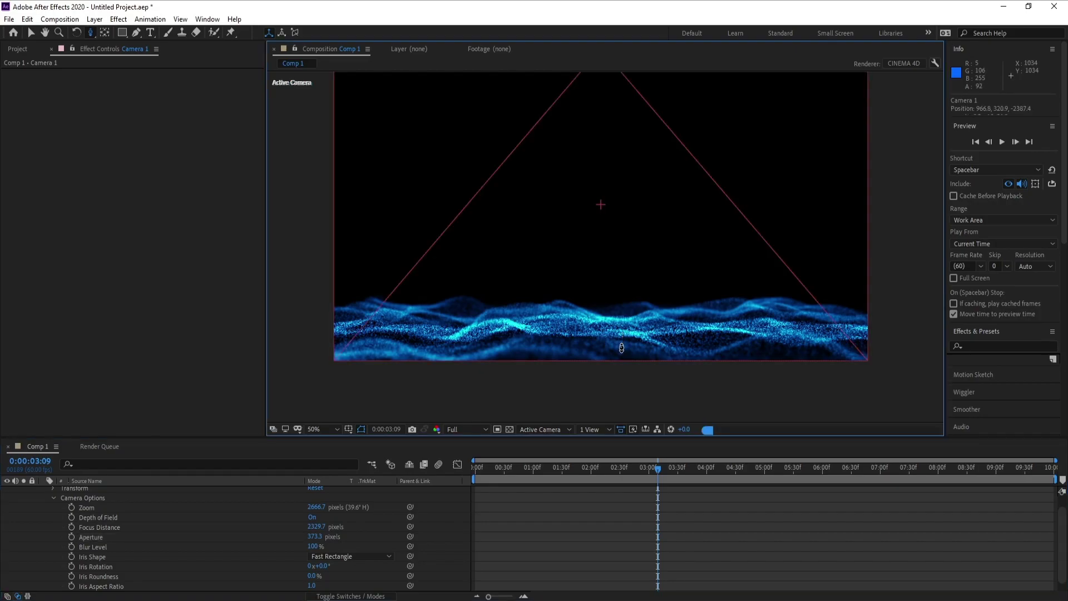
{"action": "key", "text": "h"}
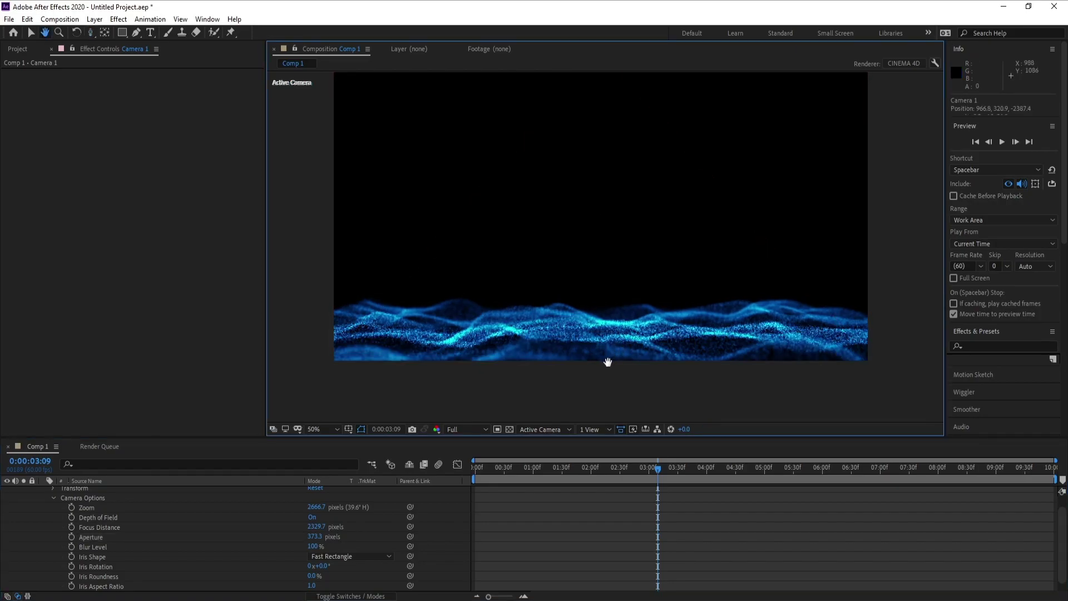
{"action": "mouse_move", "coordinate": [607, 362]}
{"action": "left_mouse_down"}
{"action": "mouse_move", "coordinate": [606, 343]}
{"action": "mouse_move", "coordinate": [637, 302]}
{"action": "mouse_move", "coordinate": [620, 348]}
{"action": "left_mouse_up"}
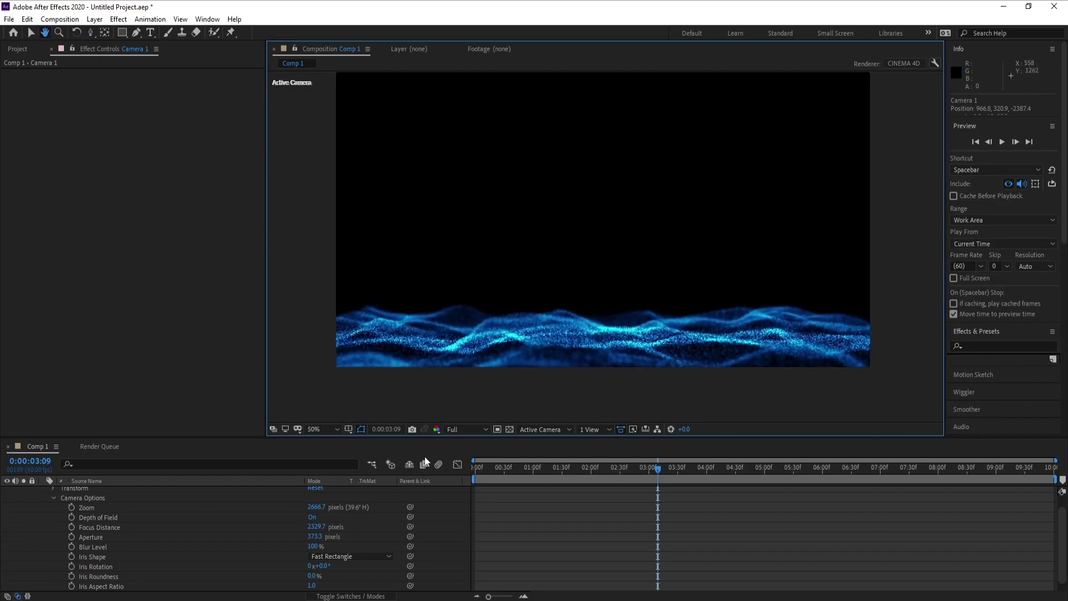
{"action": "scroll", "coordinate": [157, 526], "scroll_direction": "up", "scroll_amount": 1}
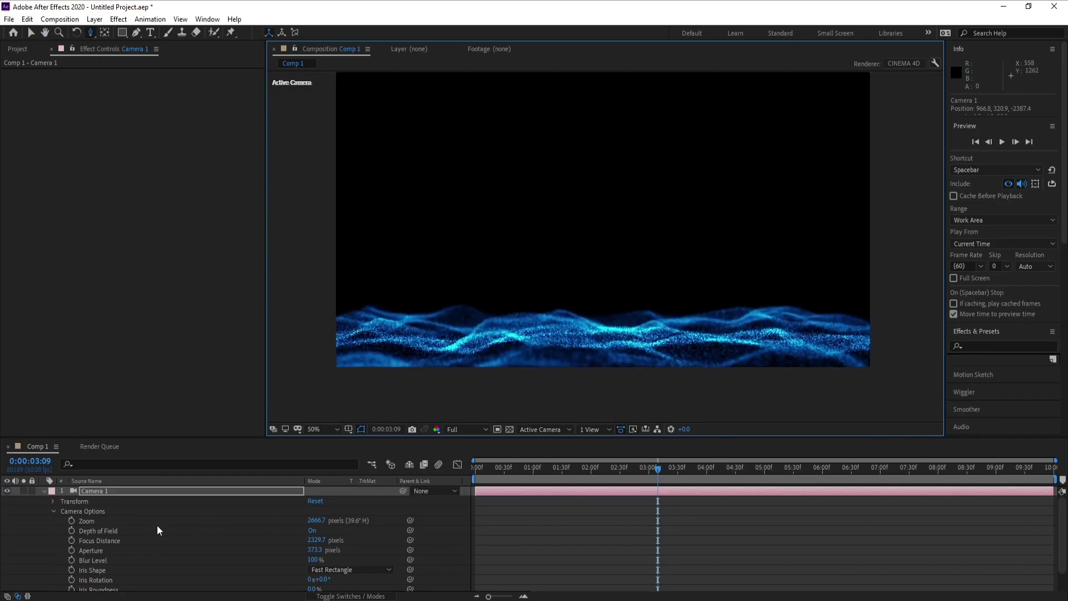
Collapse Camera 1 and duplicate the Particular layer with Ctrl+D
{"action": "left_click", "coordinate": [44, 491]}
{"action": "left_click_drag", "start_coordinate": [583, 322], "coordinate": [572, 337]}
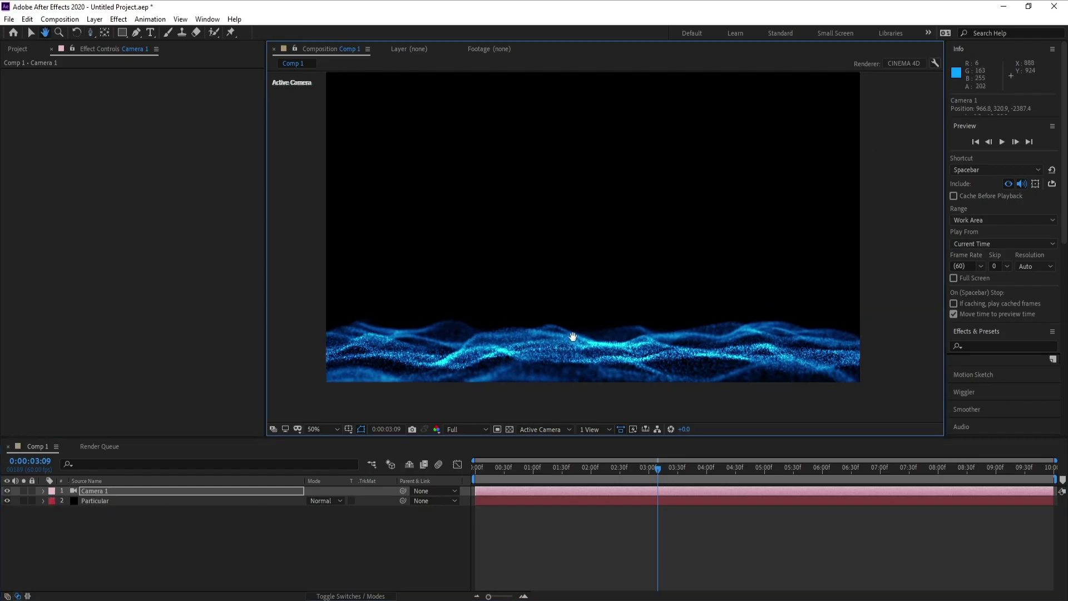
{"action": "key", "text": "c"}
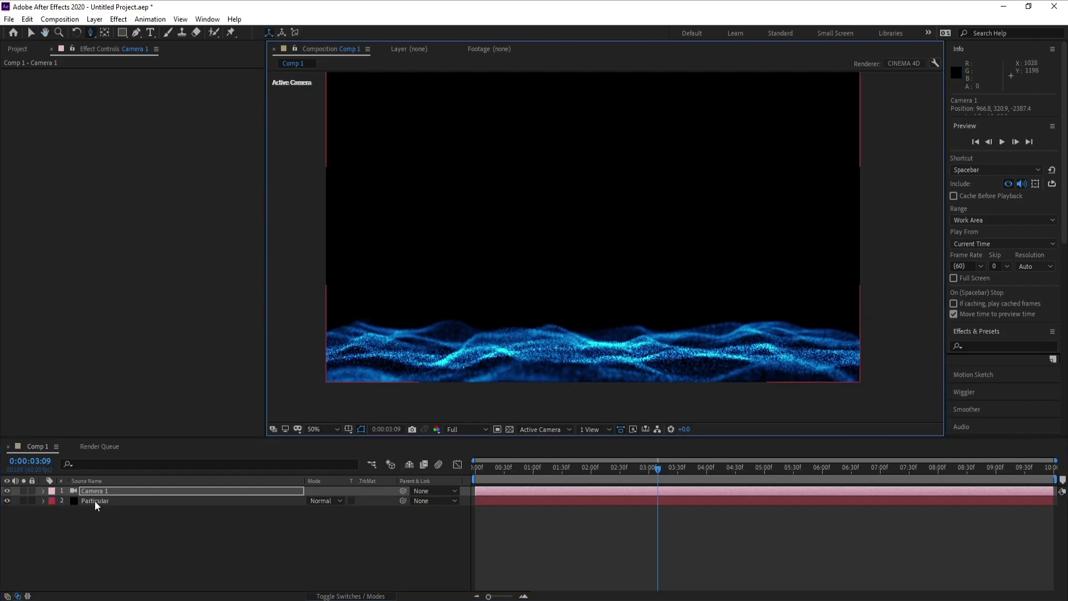
{"action": "left_click", "coordinate": [94, 501]}
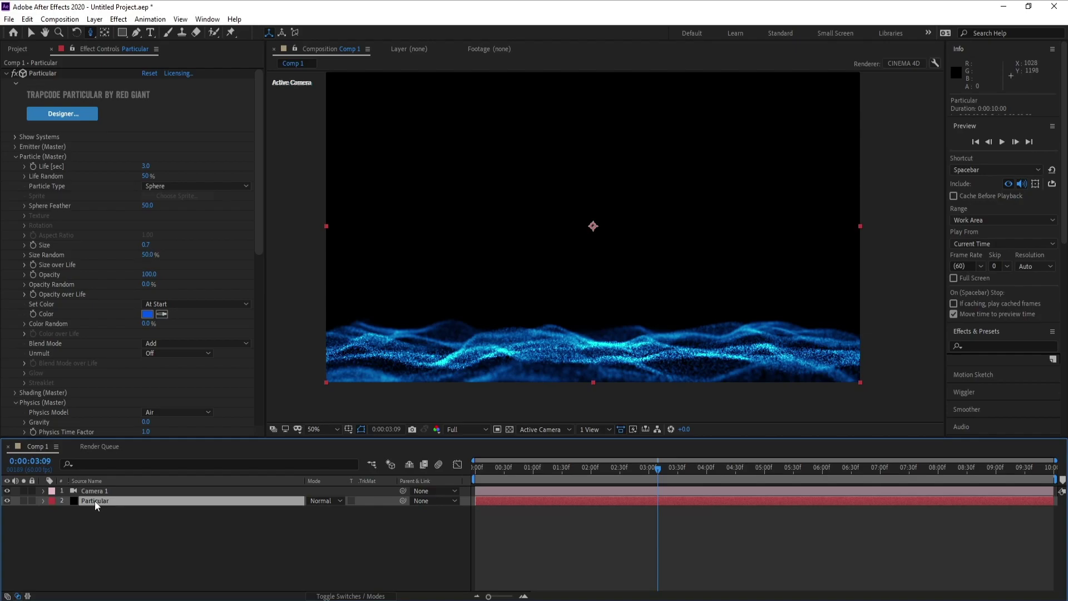
{"action": "key", "text": "ctrl+d"}
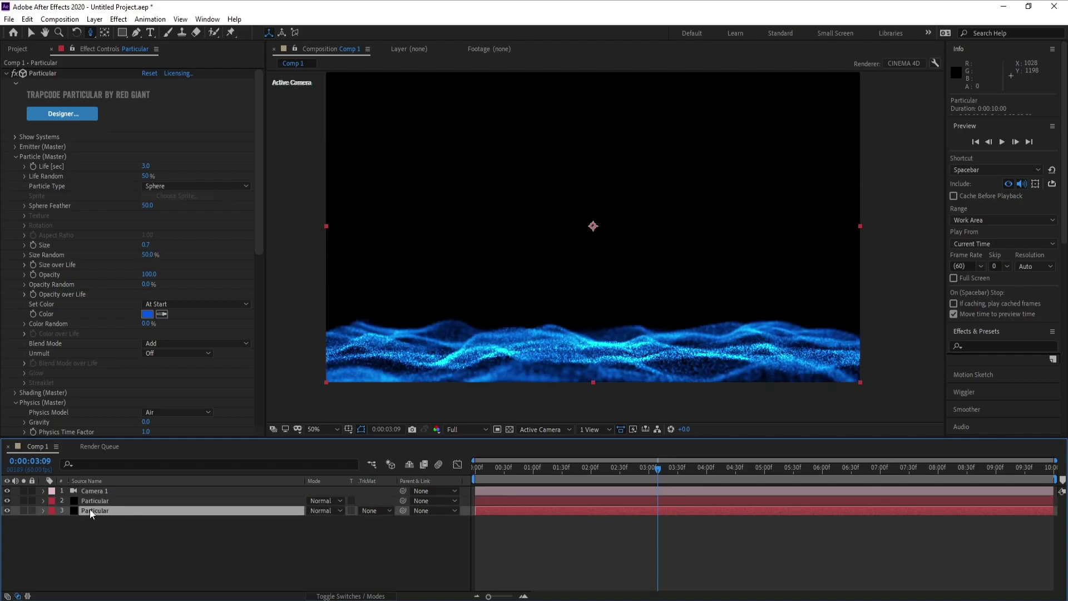
Adjust the emission rate and set Velocity Random, Distribution and from Motion to 0
{"action": "left_click", "coordinate": [15, 147]}
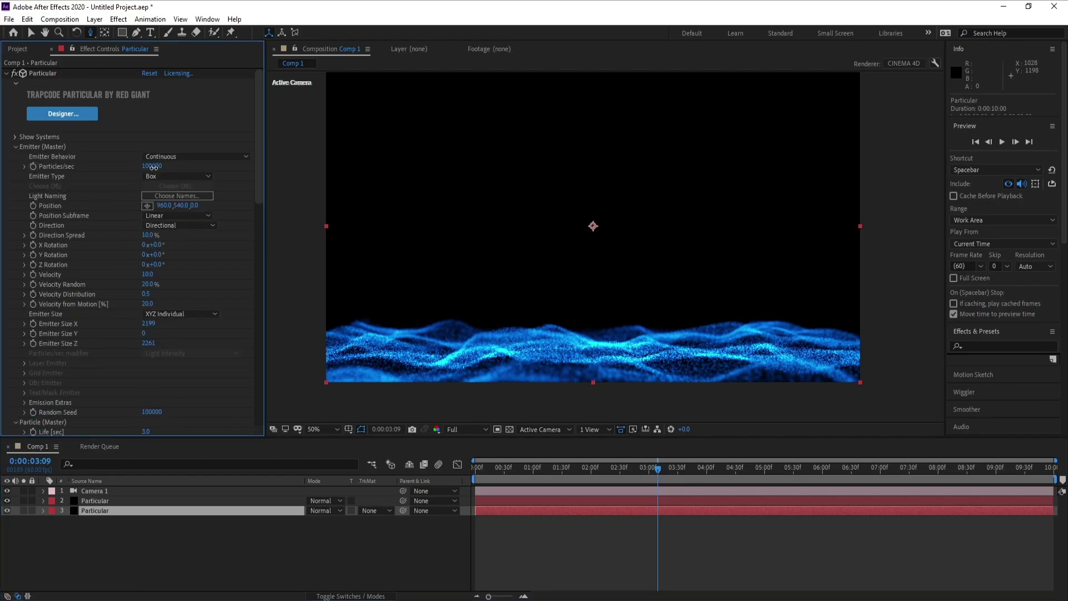
{"action": "left_click", "coordinate": [147, 165]}
{"action": "type", "text": "1"}
{"action": "type", "text": "0"}
{"action": "key", "text": "Return"}
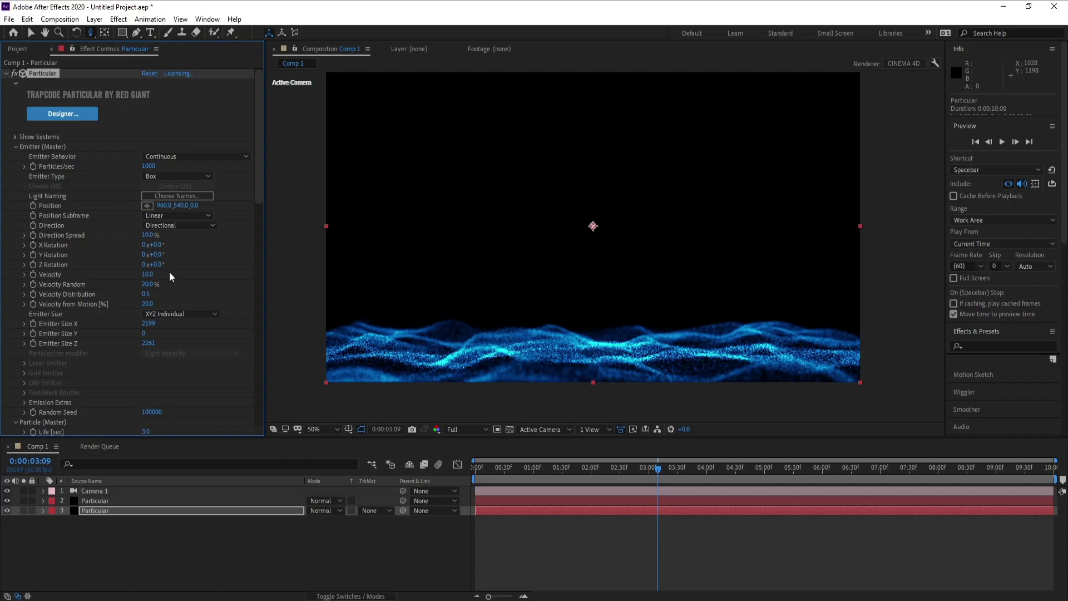
{"action": "left_click", "coordinate": [148, 274]}
{"action": "type", "text": "0"}
{"action": "left_click", "coordinate": [145, 286]}
{"action": "type", "text": "0"}
{"action": "left_click", "coordinate": [147, 295]}
{"action": "type", "text": "0"}
{"action": "key", "text": "Return"}
{"action": "left_click", "coordinate": [148, 303]}
{"action": "type", "text": "0"}
{"action": "key", "text": "Return"}
Resize the emitter box to 2005 × 1888 × 2165
{"action": "mouse_move", "coordinate": [147, 330]}
{"action": "left_mouse_down"}
{"action": "mouse_move", "coordinate": [158, 339]}
{"action": "mouse_move", "coordinate": [232, 338]}
{"action": "left_mouse_up"}
{"action": "left_click_drag", "start_coordinate": [148, 334], "coordinate": [306, 337]}
{"action": "left_click_drag", "start_coordinate": [152, 326], "coordinate": [58, 325]}
{"action": "mouse_move", "coordinate": [146, 333]}
{"action": "left_mouse_down"}
{"action": "mouse_move", "coordinate": [153, 344]}
{"action": "mouse_move", "coordinate": [96, 342]}
{"action": "left_mouse_up"}
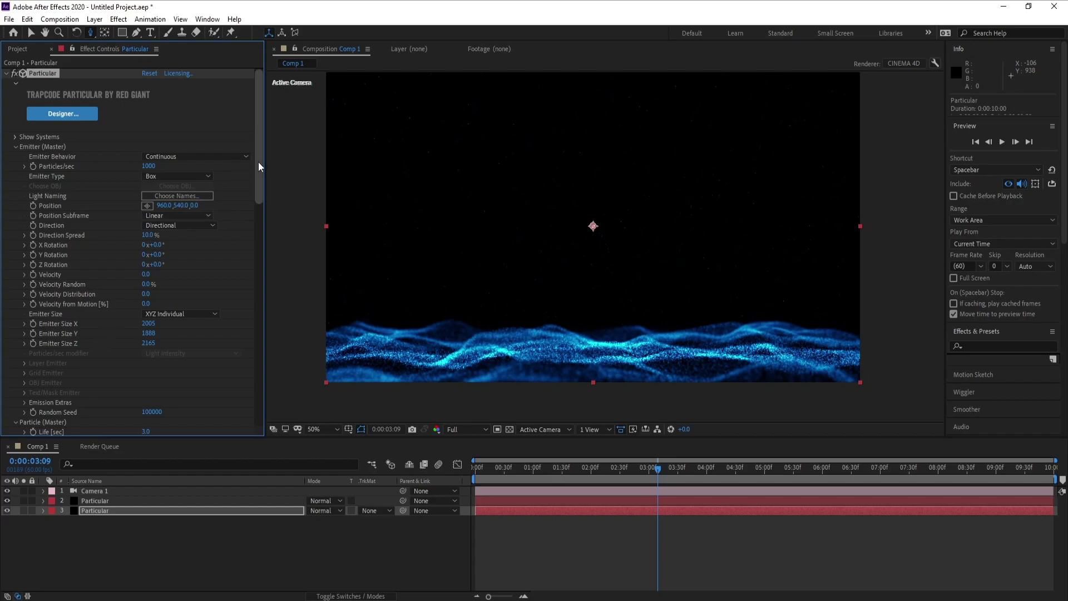
{"action": "left_click_drag", "start_coordinate": [258, 162], "coordinate": [255, 243]}
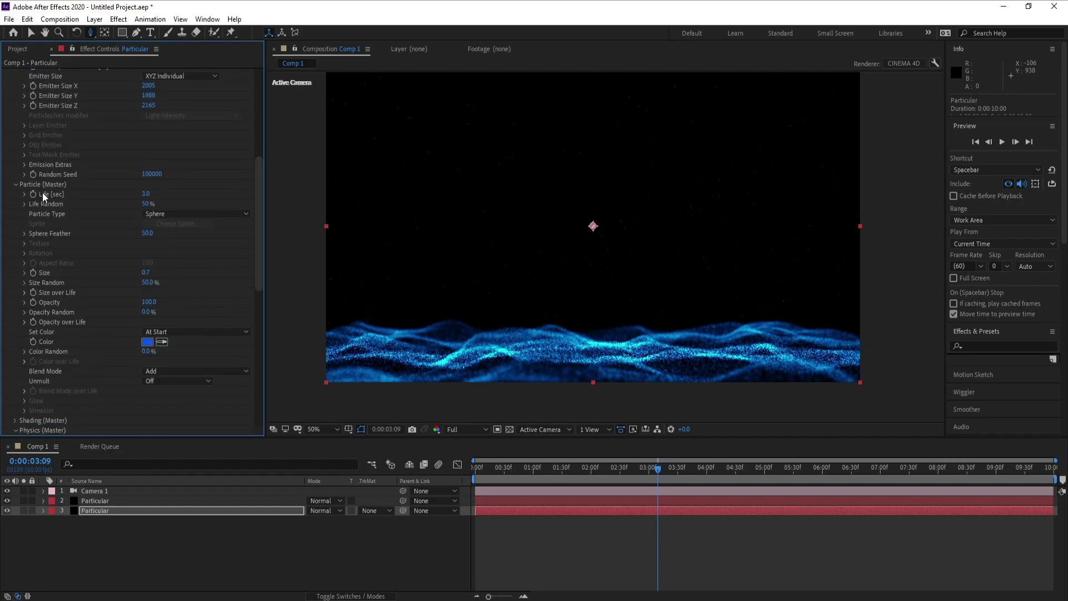
Set the starfield Particle Size to 1.0 and open the Effect menu
{"action": "left_click", "coordinate": [147, 273]}
{"action": "type", "text": "1"}
{"action": "key", "text": "Return"}
{"action": "left_click_drag", "start_coordinate": [522, 231], "coordinate": [546, 258]}
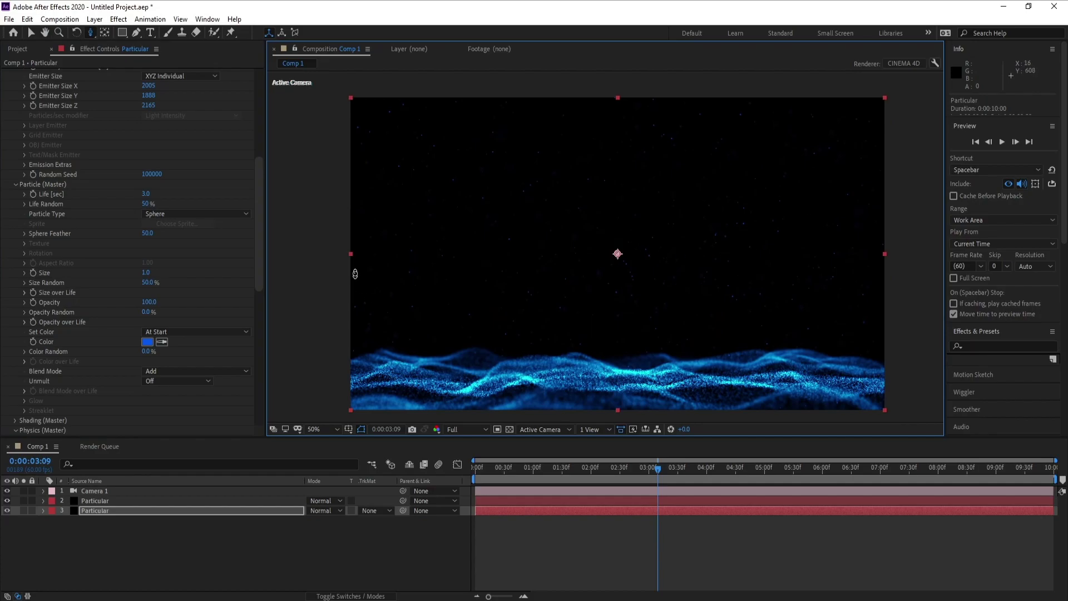
{"action": "left_click", "coordinate": [258, 252]}
{"action": "left_click_drag", "start_coordinate": [257, 249], "coordinate": [259, 293]}
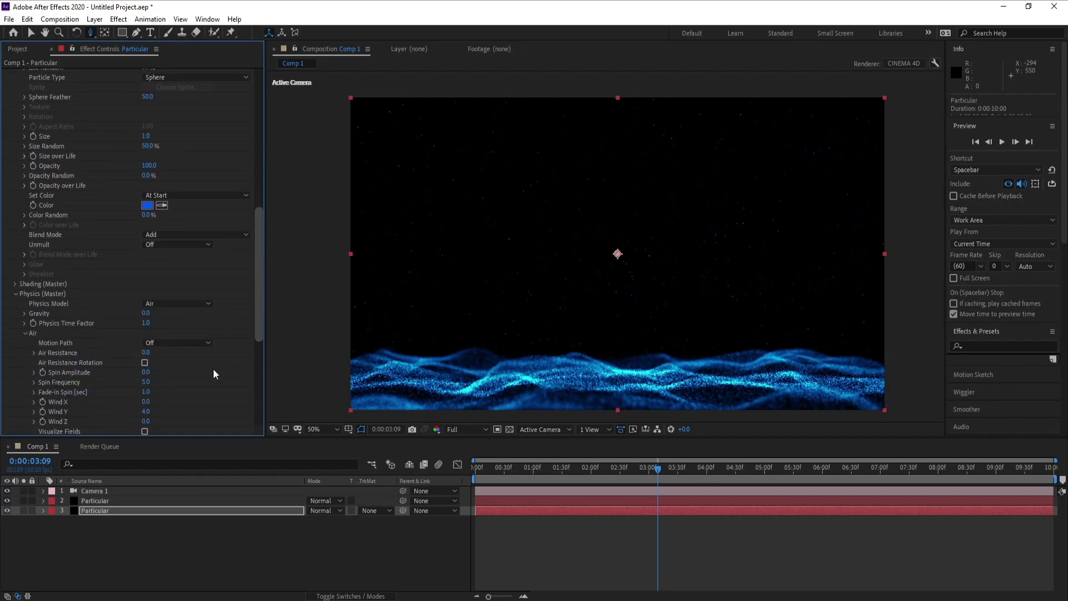
{"action": "left_click", "coordinate": [117, 19]}
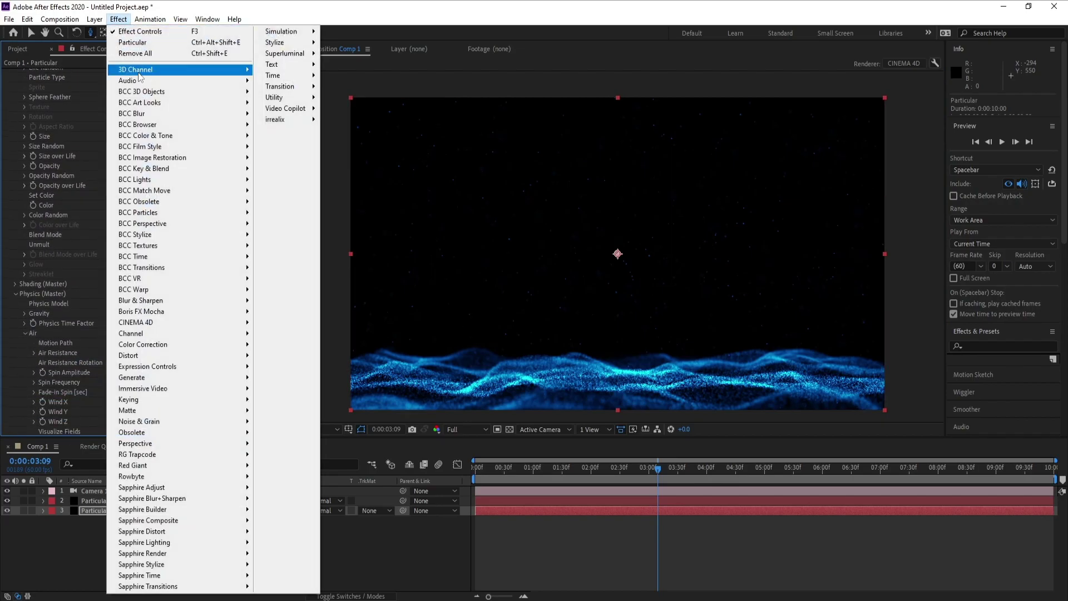
{"action": "mouse_move", "coordinate": [275, 42]}
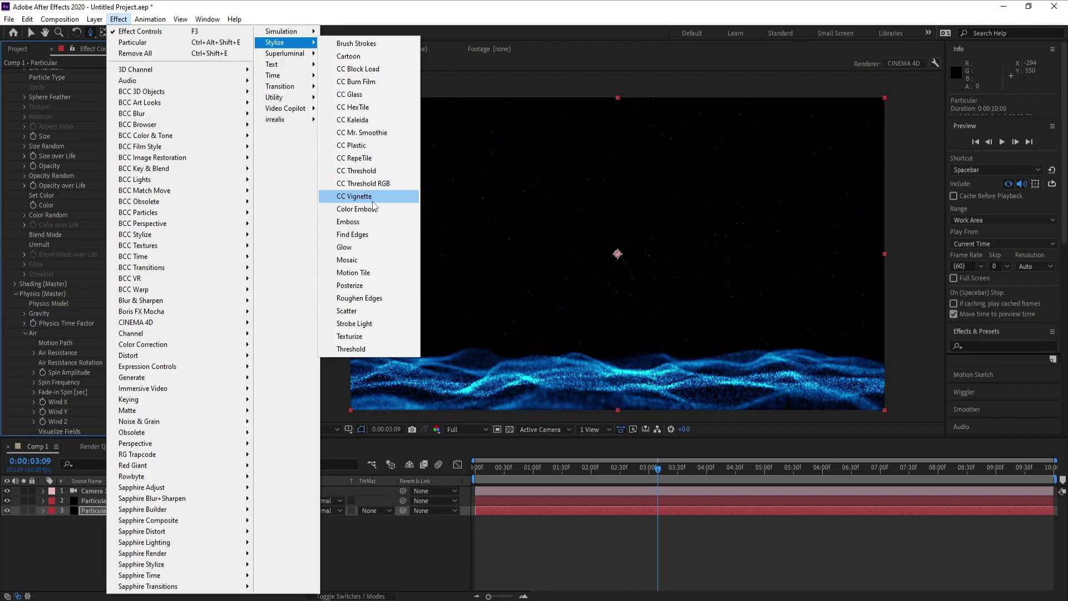
Apply Stylize > Glow to the starfield layer, then select layer 2 Particular
{"action": "left_click", "coordinate": [375, 245]}
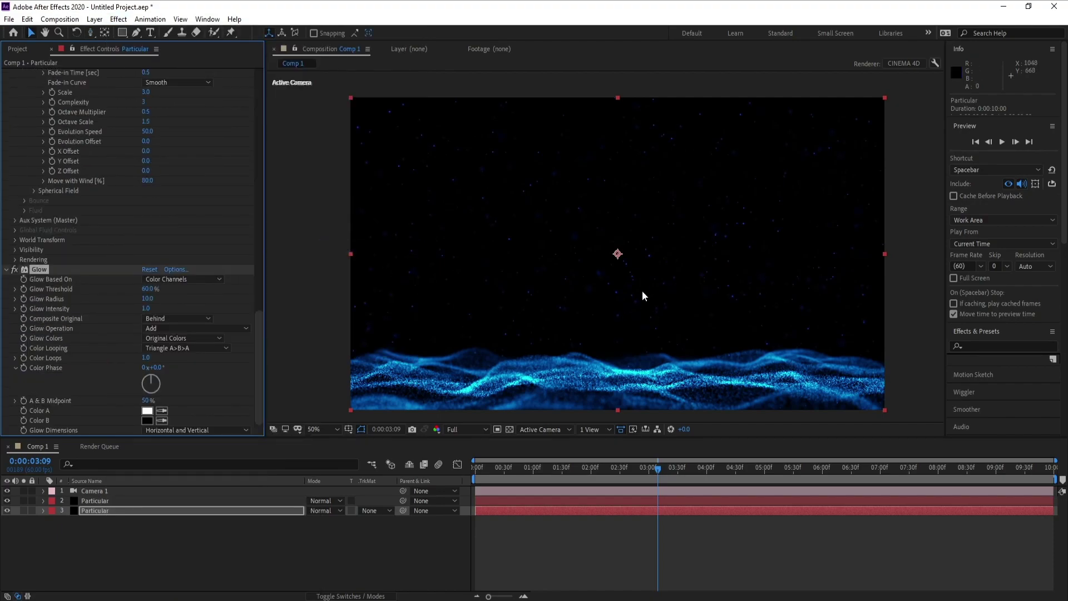
{"action": "left_click_drag", "start_coordinate": [642, 294], "coordinate": [673, 302]}
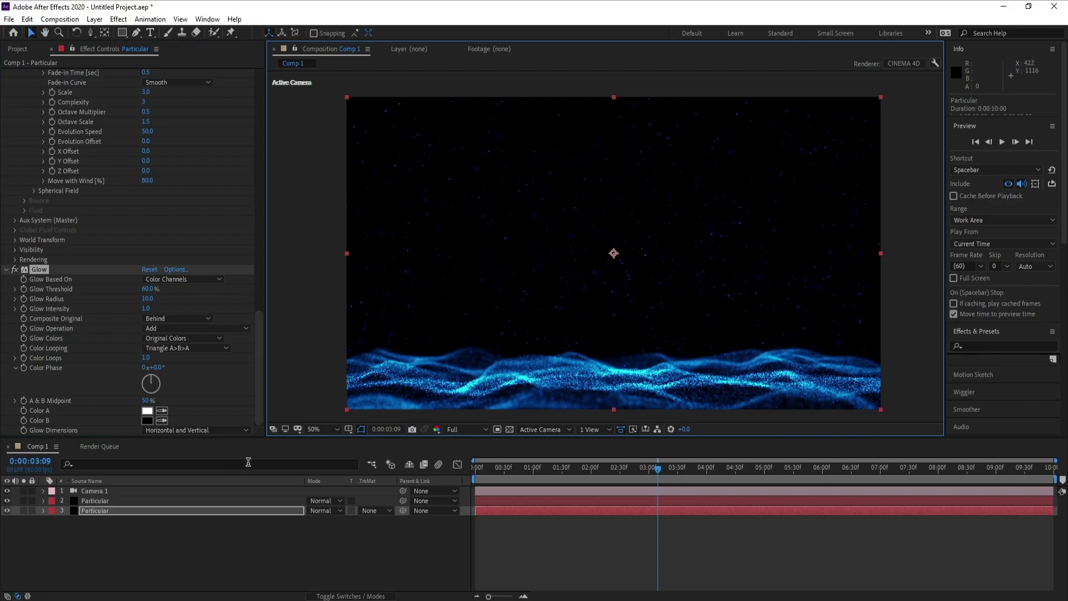
{"action": "left_click", "coordinate": [103, 500]}
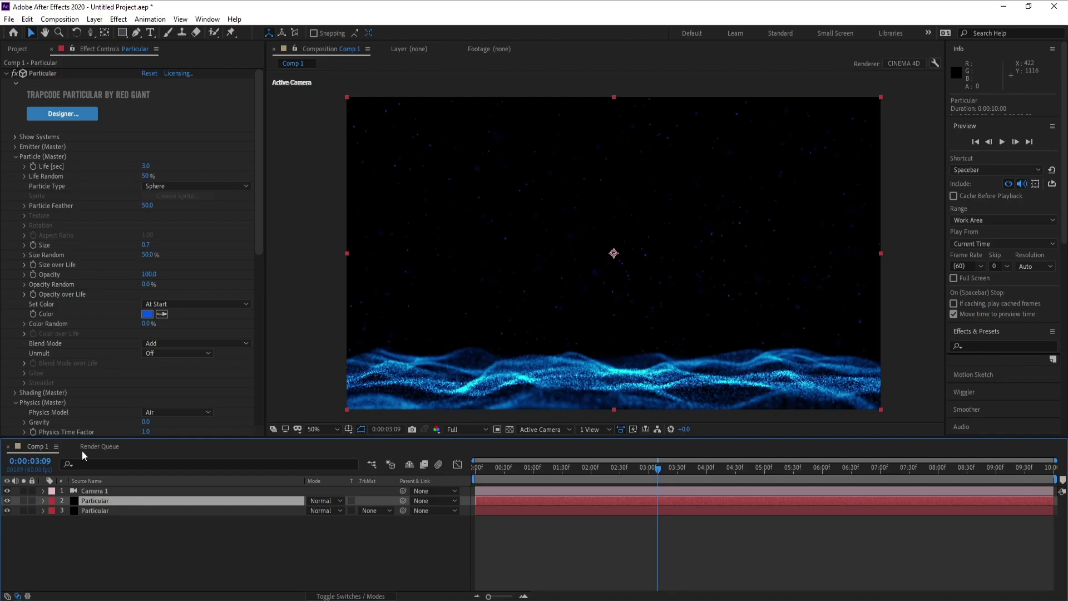
{"action": "left_click_drag", "start_coordinate": [258, 215], "coordinate": [251, 317]}
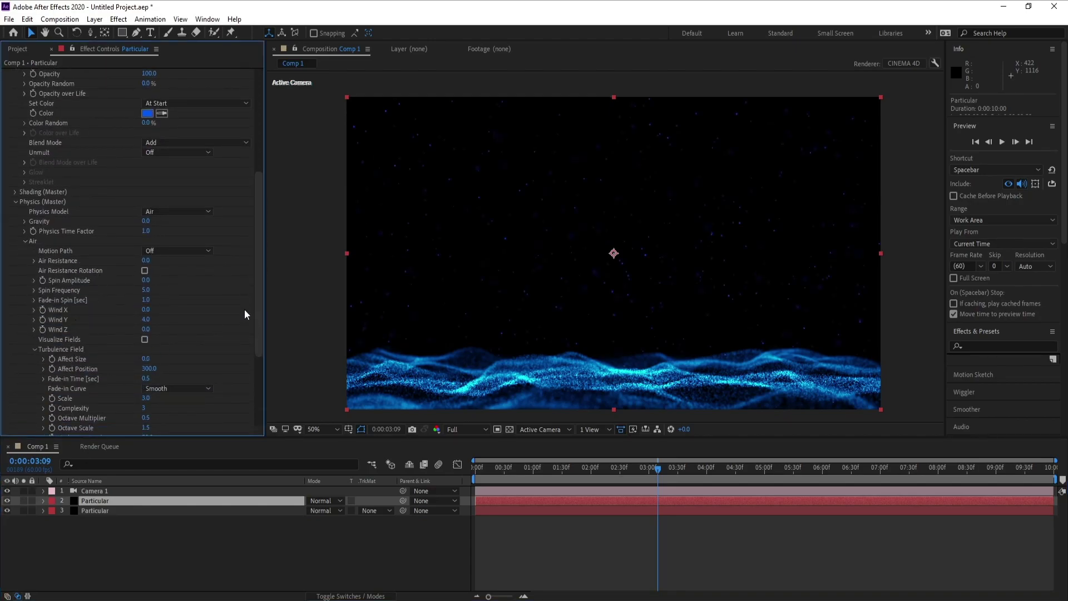
{"action": "left_click_drag", "start_coordinate": [258, 307], "coordinate": [260, 358]}
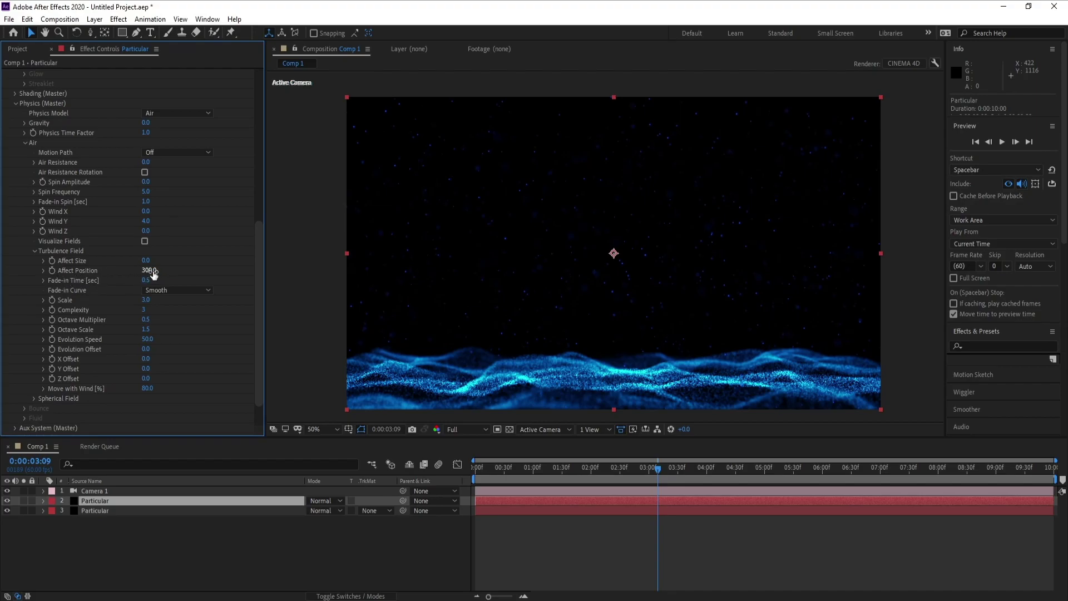
Set the wave layer's Turbulence Field Affect Position to 400
{"action": "left_click_drag", "start_coordinate": [153, 273], "coordinate": [200, 274]}
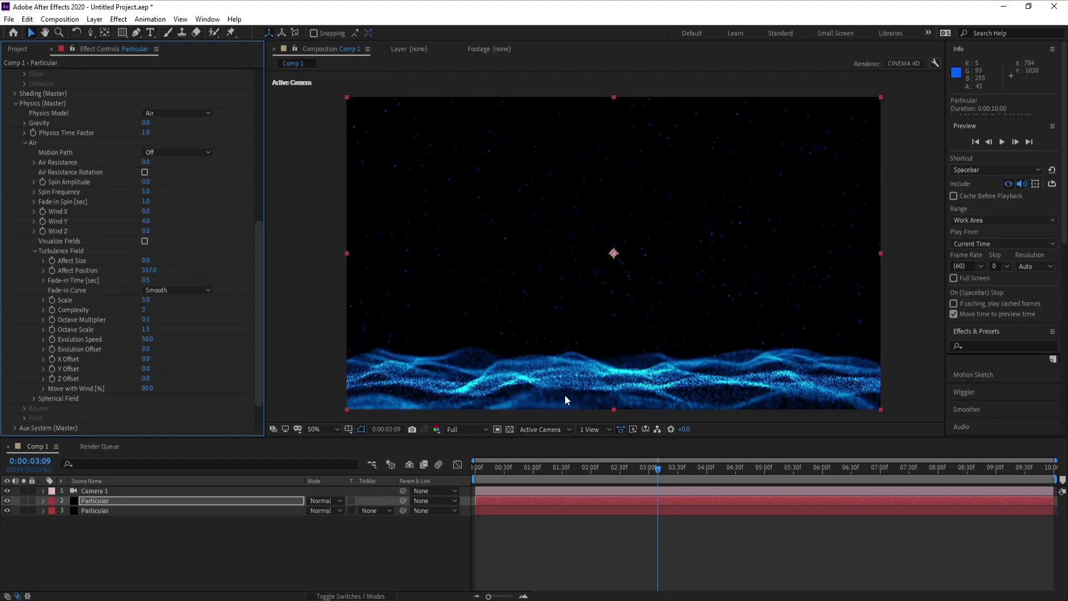
{"action": "left_click_drag", "start_coordinate": [584, 390], "coordinate": [579, 385]}
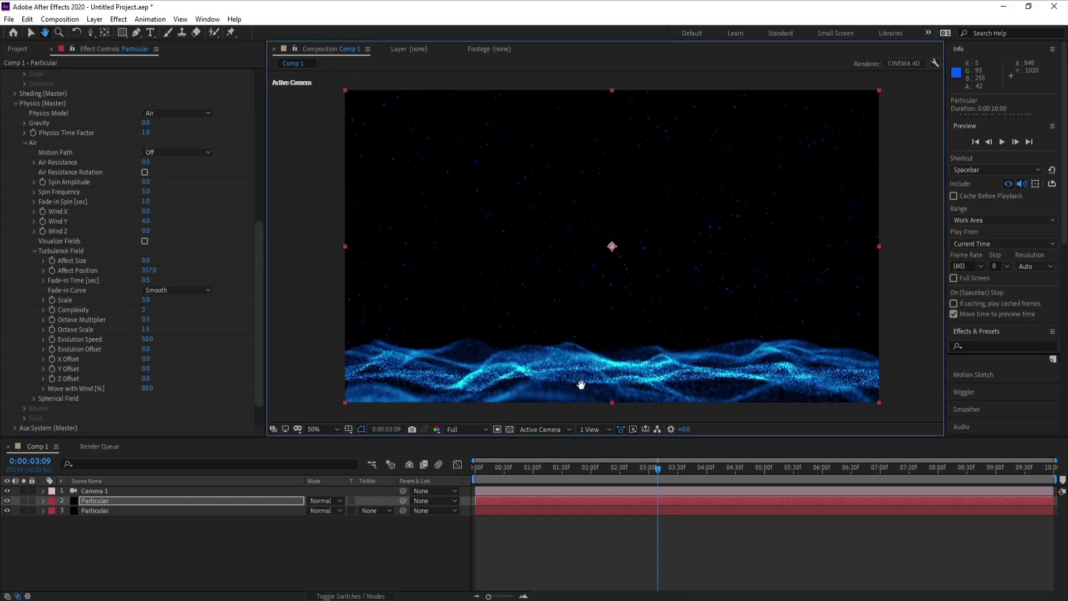
{"action": "left_click_drag", "start_coordinate": [149, 273], "coordinate": [170, 276]}
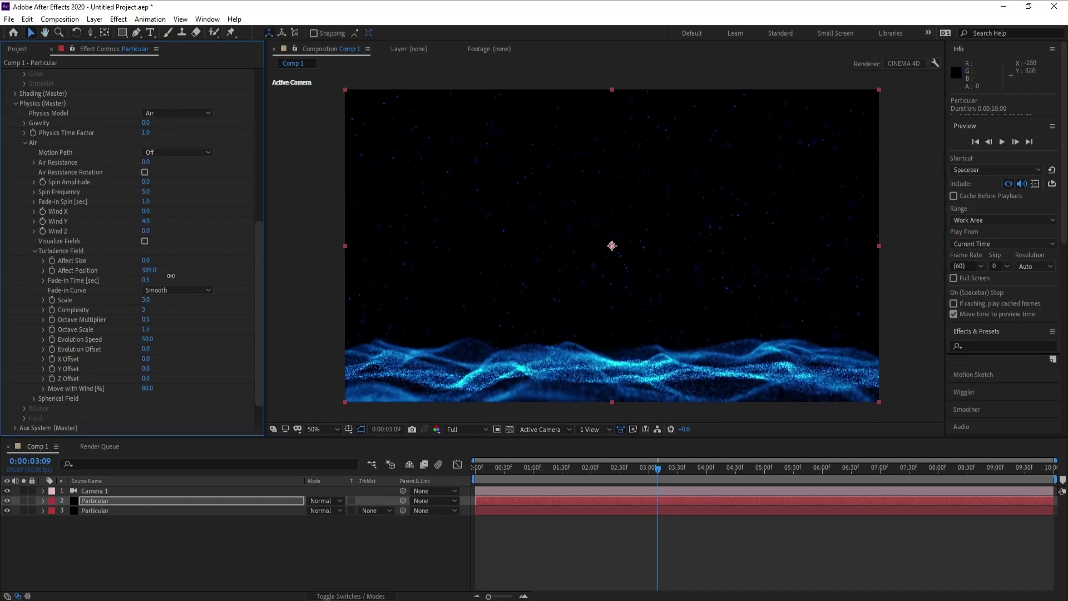
{"action": "left_click", "coordinate": [150, 270]}
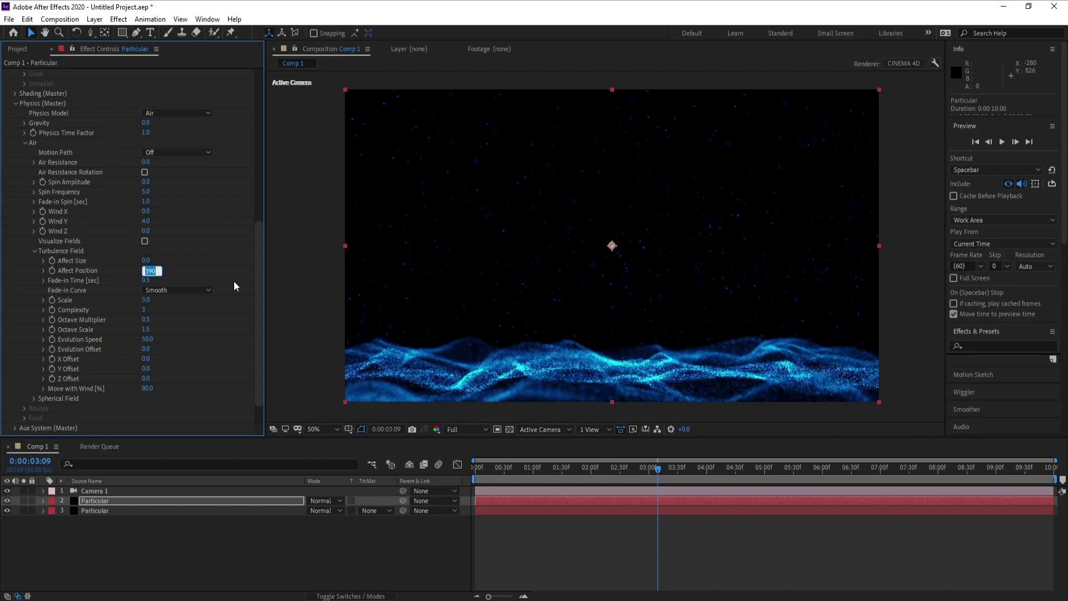
{"action": "type", "text": "400"}
{"action": "key", "text": "Return"}
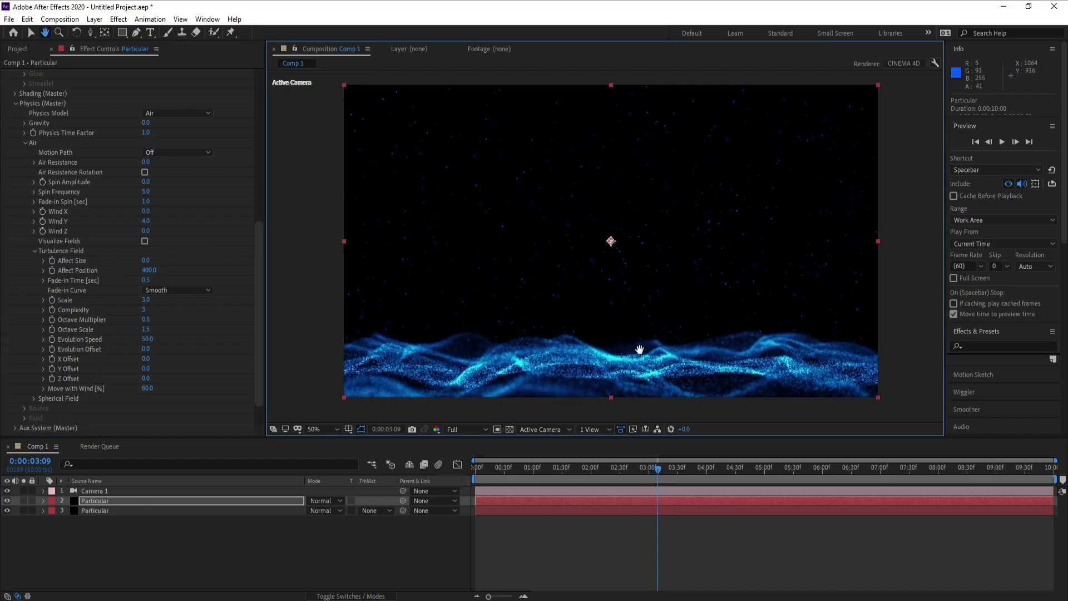
{"action": "mouse_move", "coordinate": [639, 351]}
{"action": "left_mouse_down"}
{"action": "mouse_move", "coordinate": [637, 360]}
{"action": "mouse_move", "coordinate": [638, 349]}
{"action": "left_mouse_up"}
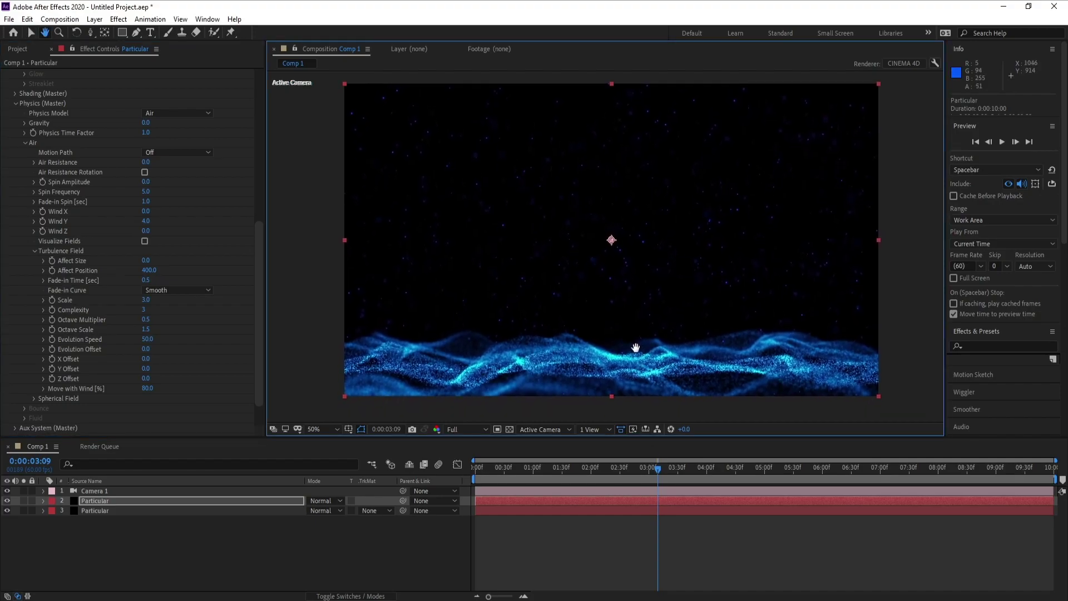
{"action": "key", "text": "c"}
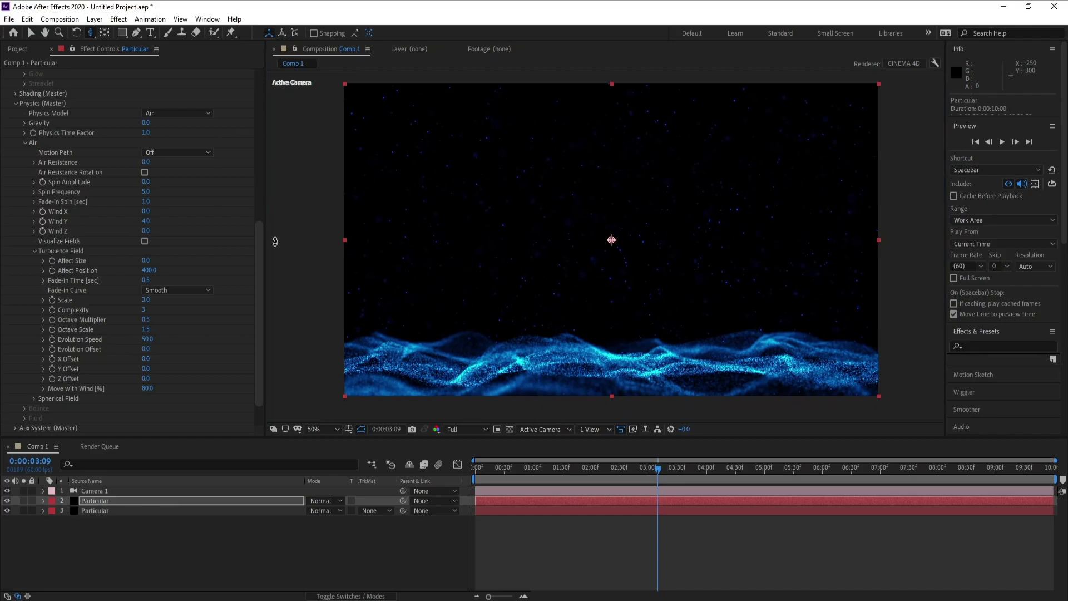
{"action": "left_click_drag", "start_coordinate": [616, 353], "coordinate": [615, 346]}
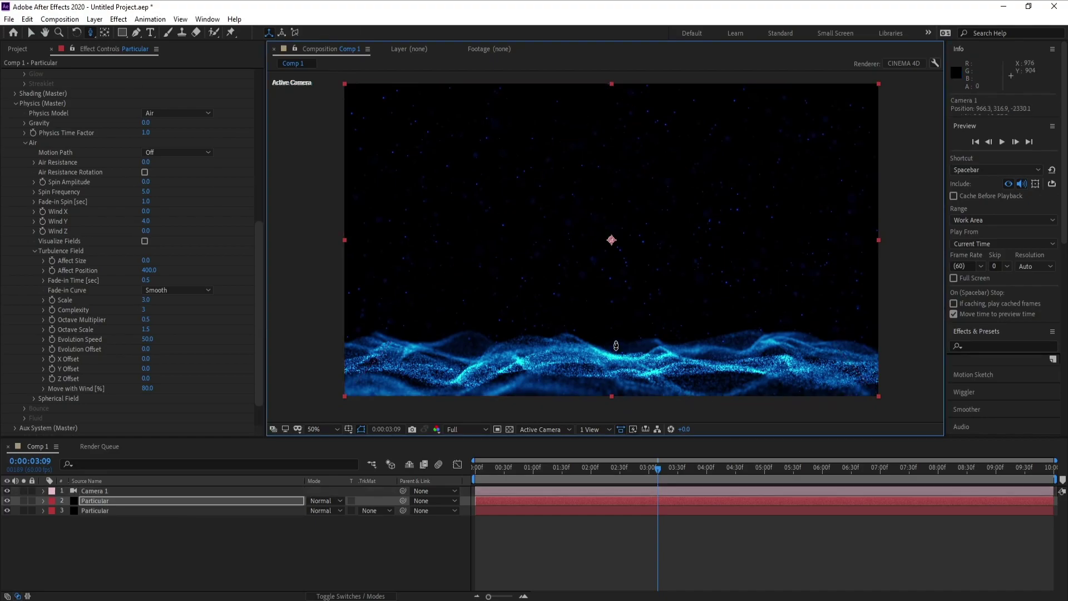
{"action": "left_click_drag", "start_coordinate": [601, 291], "coordinate": [602, 303]}
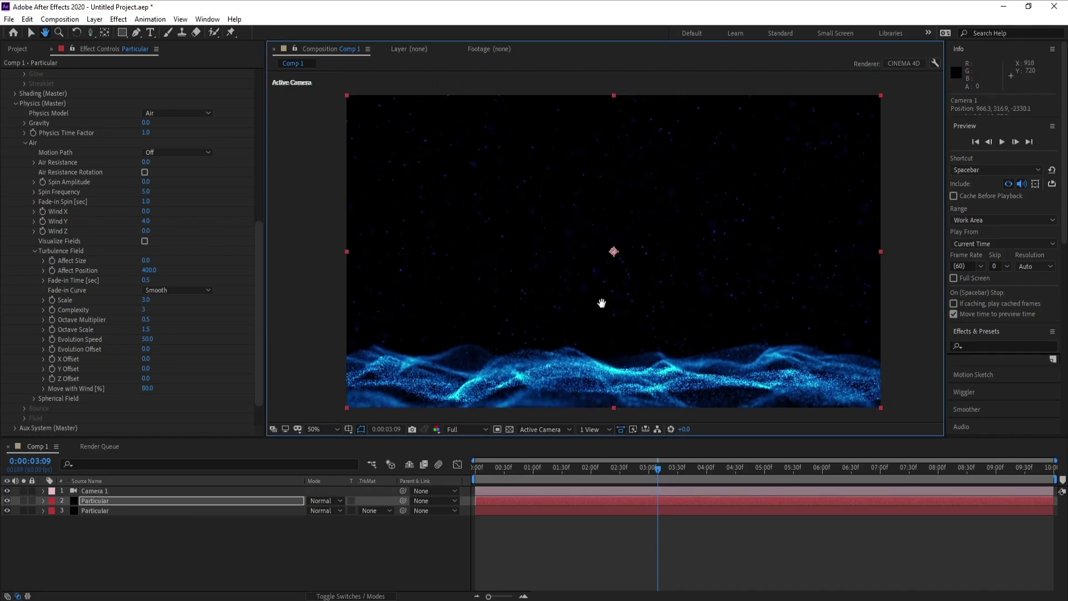
{"action": "key", "text": "c"}
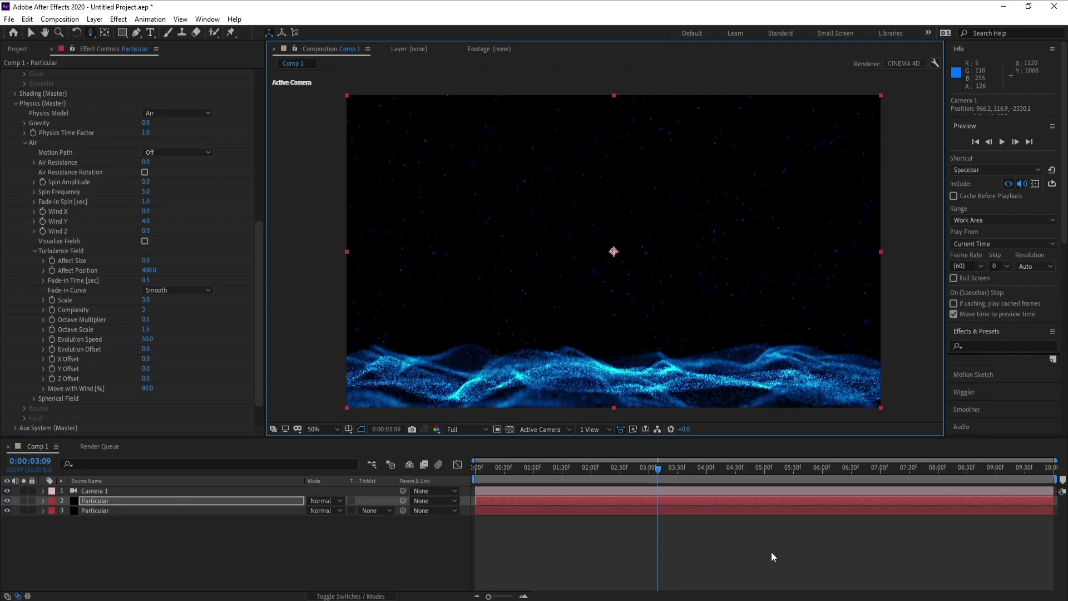